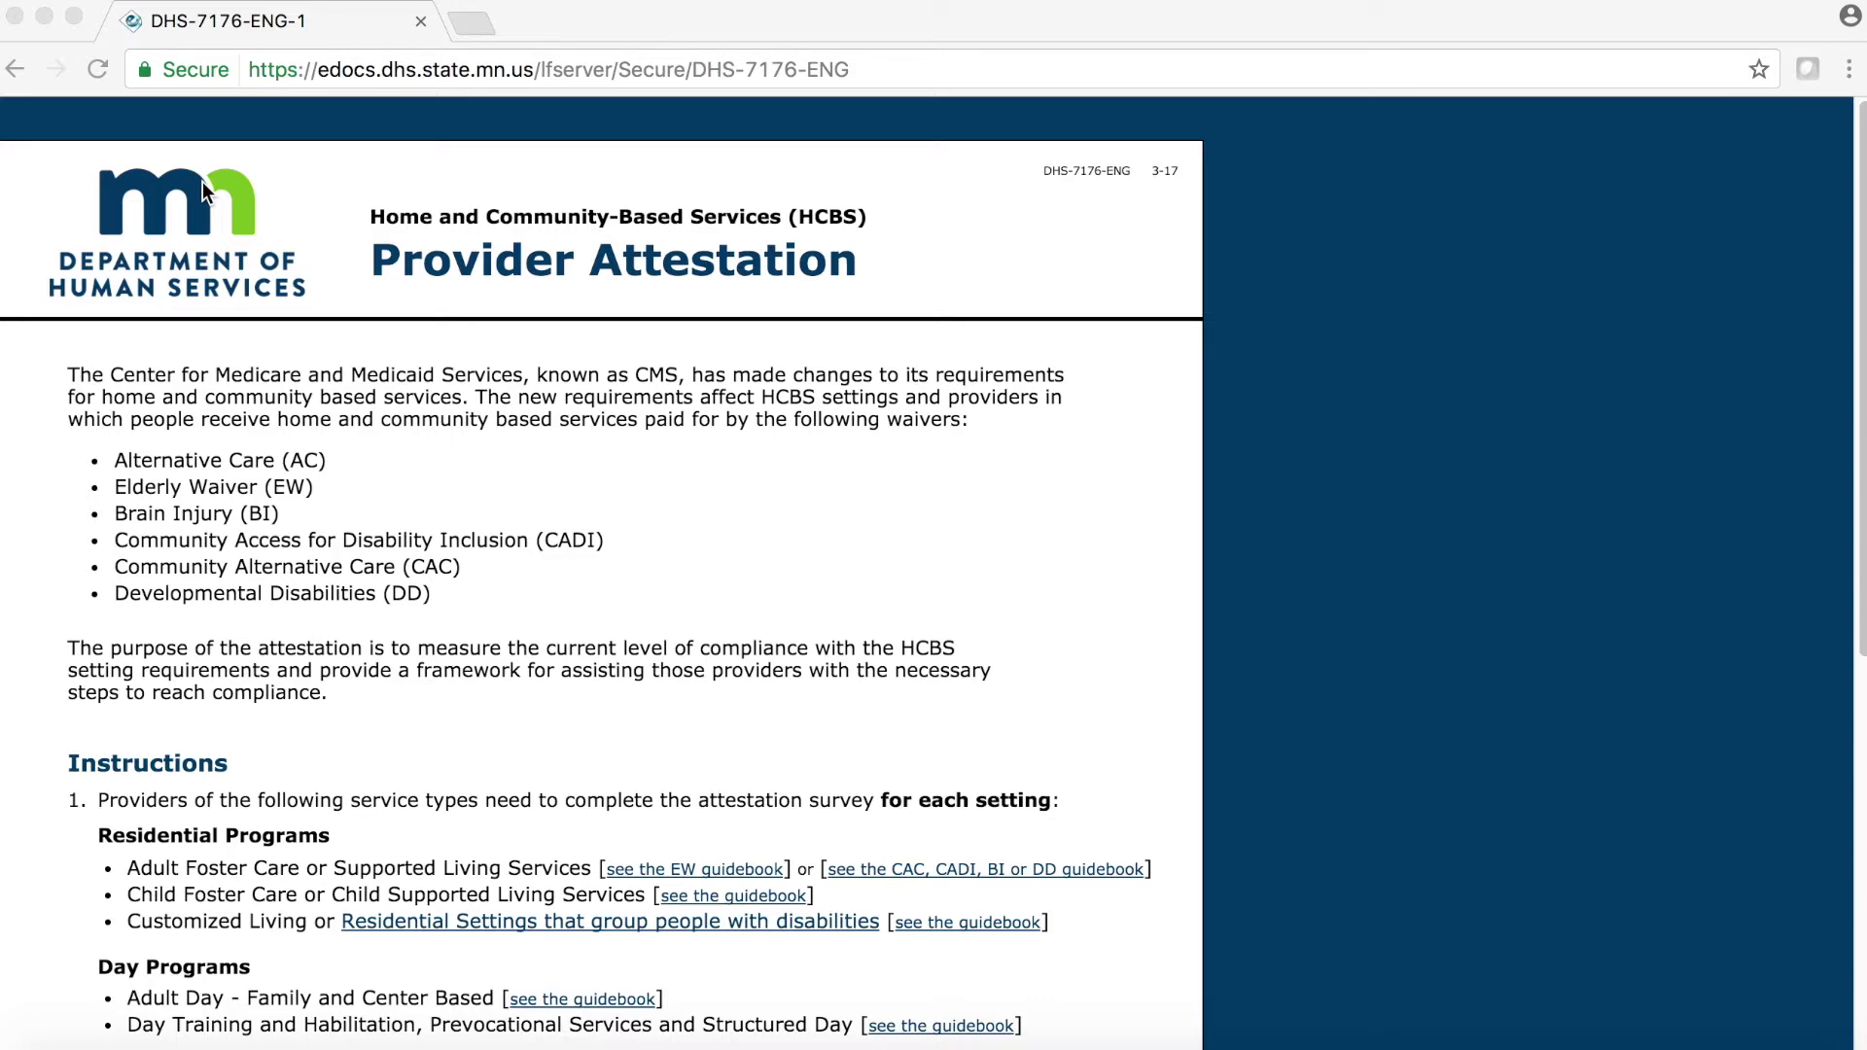
- Choose to update a submitted attestation in the question below the form's instructions
left_click(203, 183)
scroll(217, 243, "down", 5)
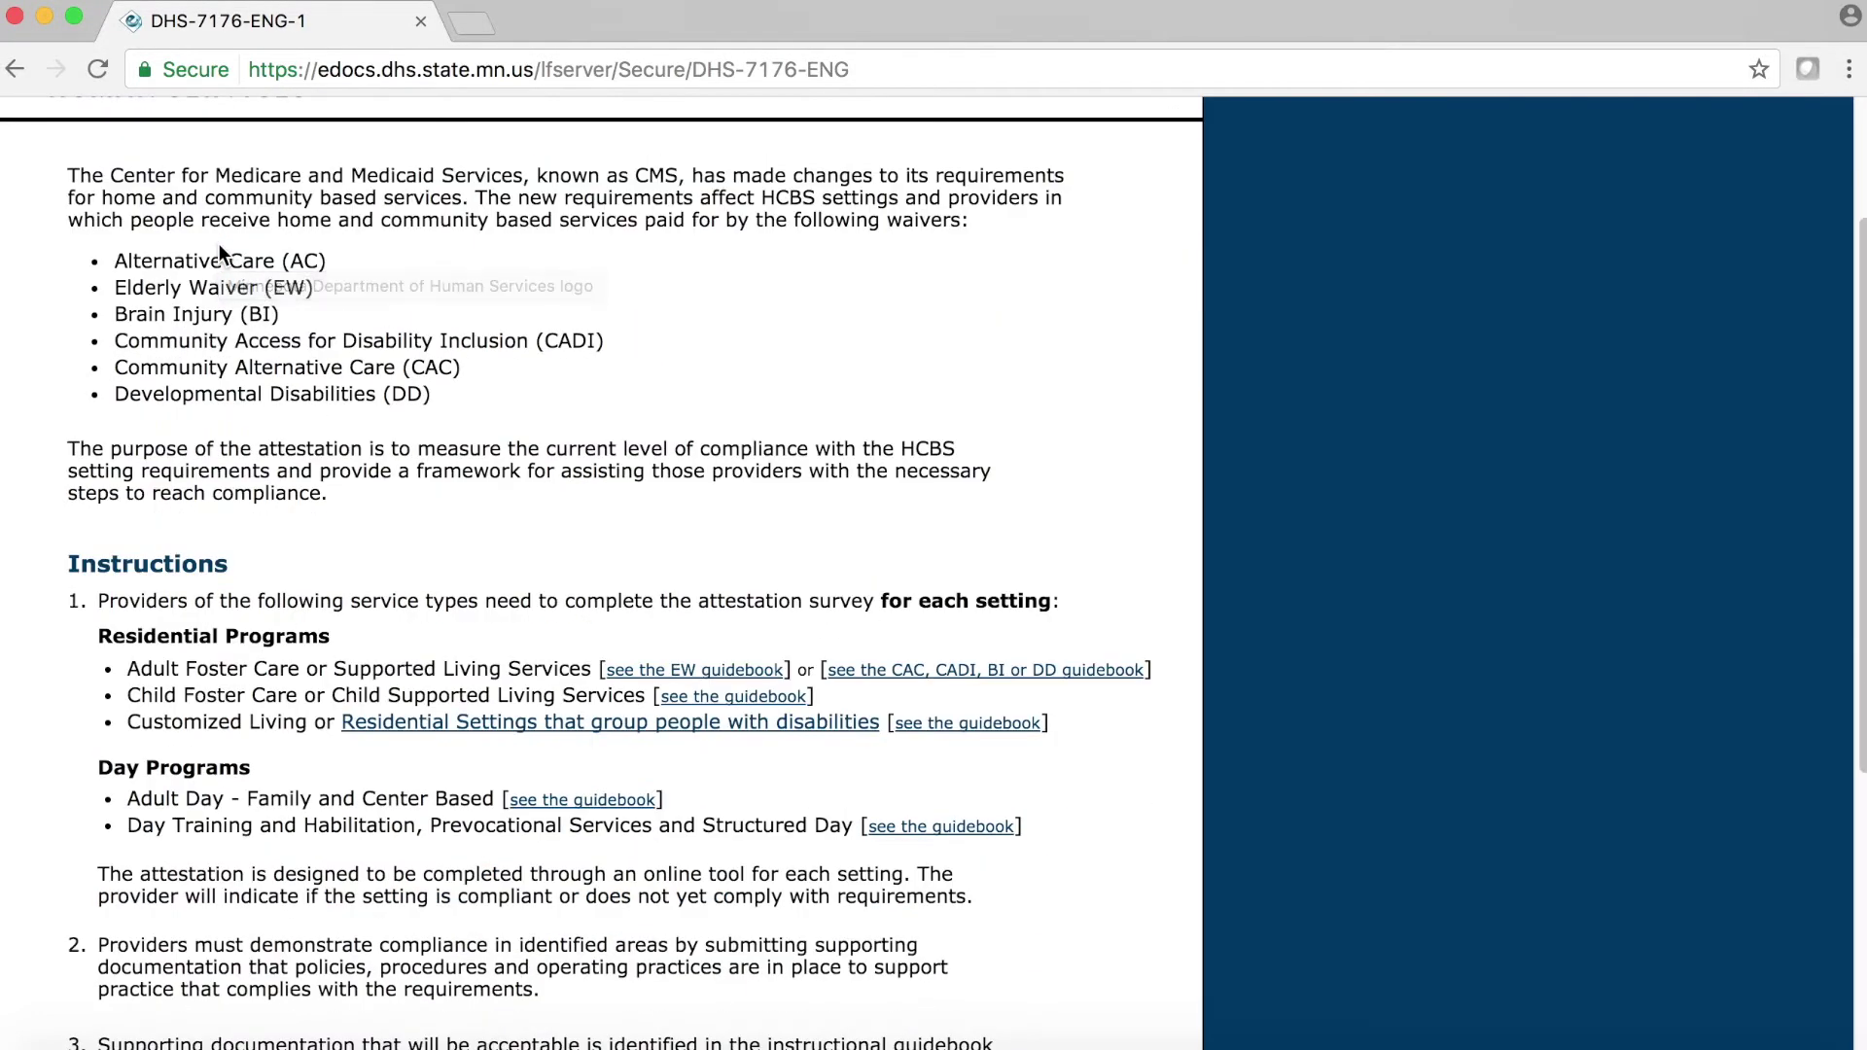
scroll(217, 253, "down", 10)
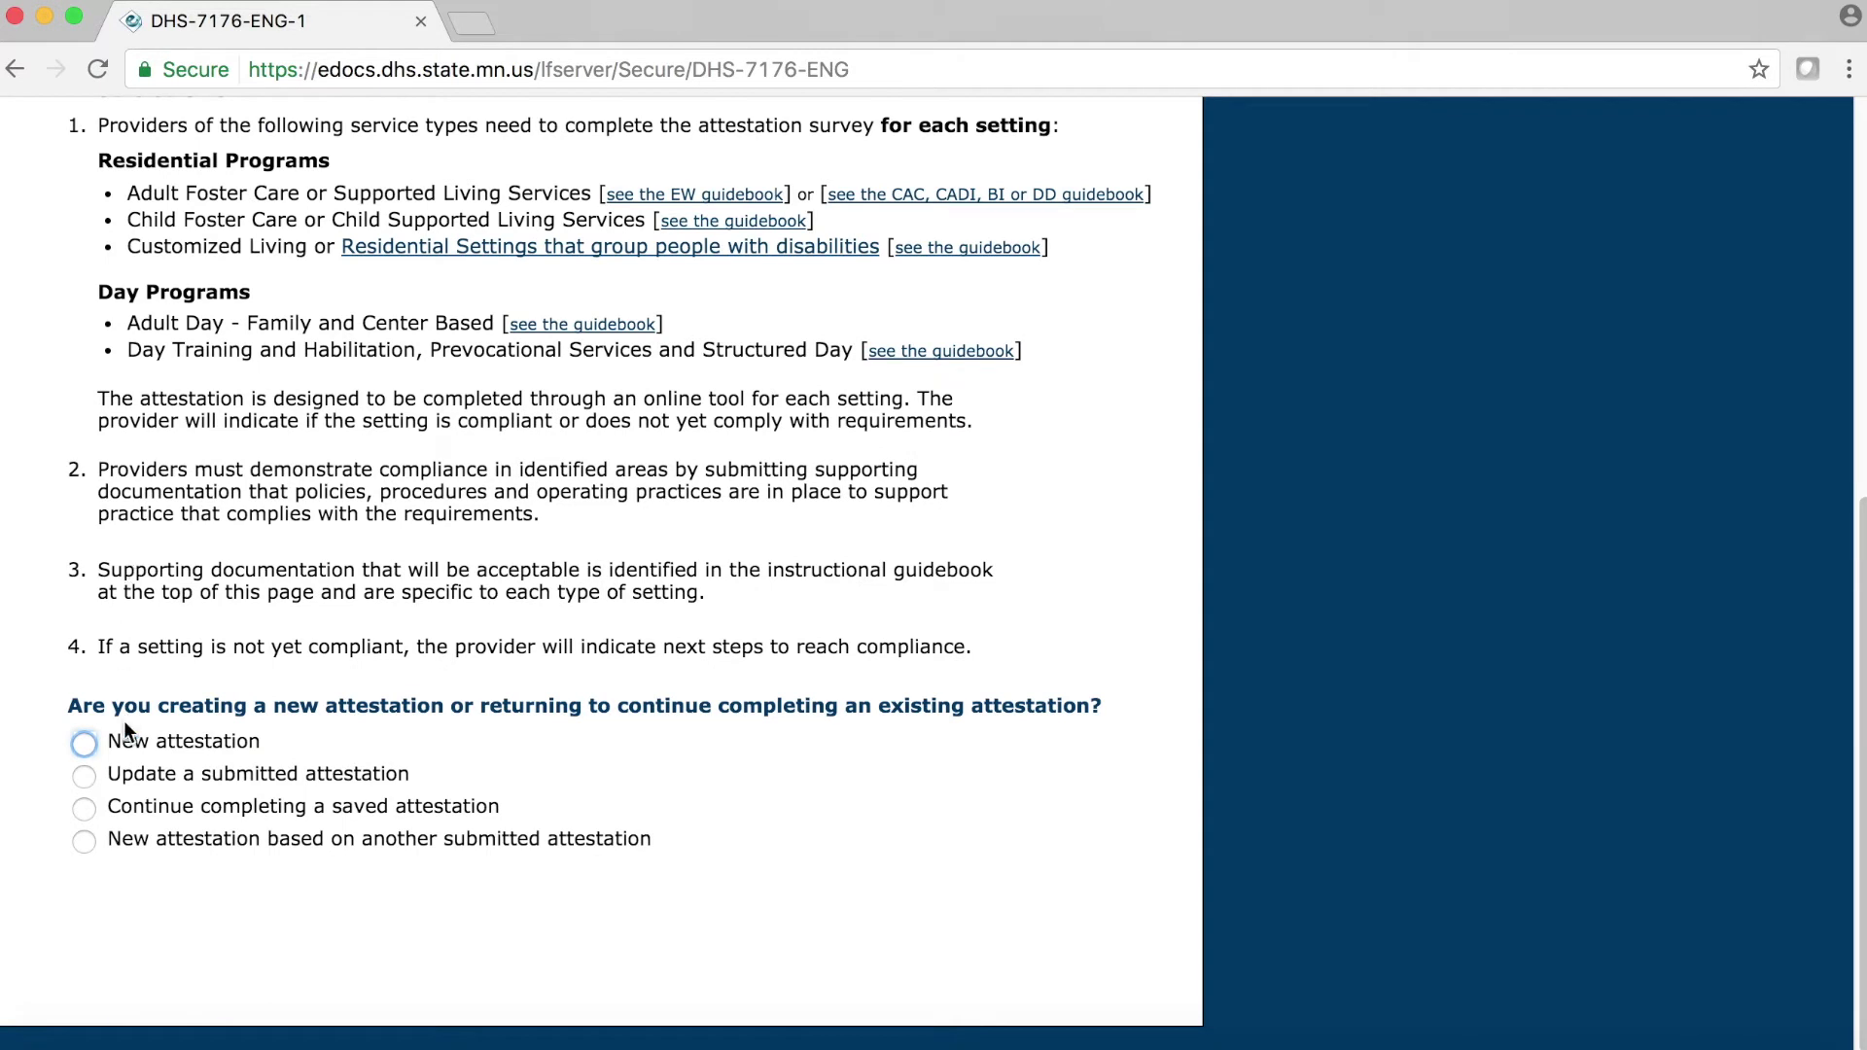
left_click(83, 774)
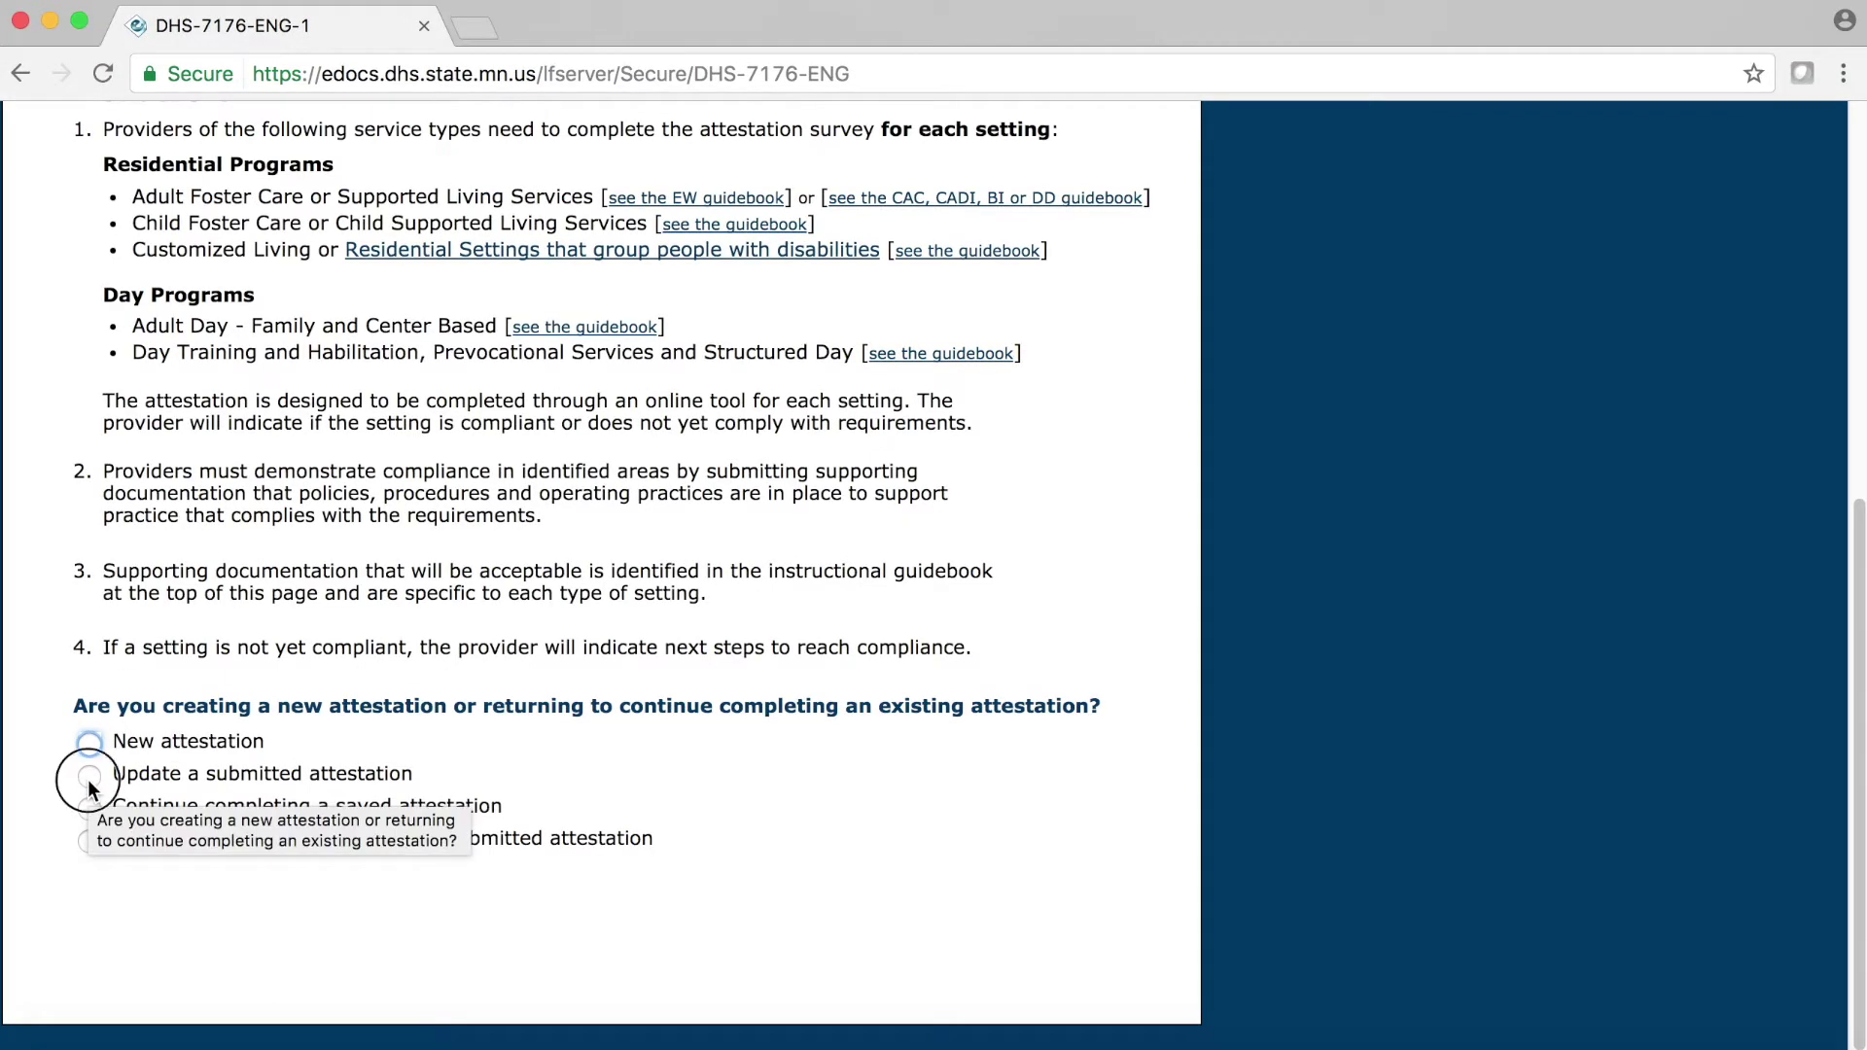
left_click(88, 780)
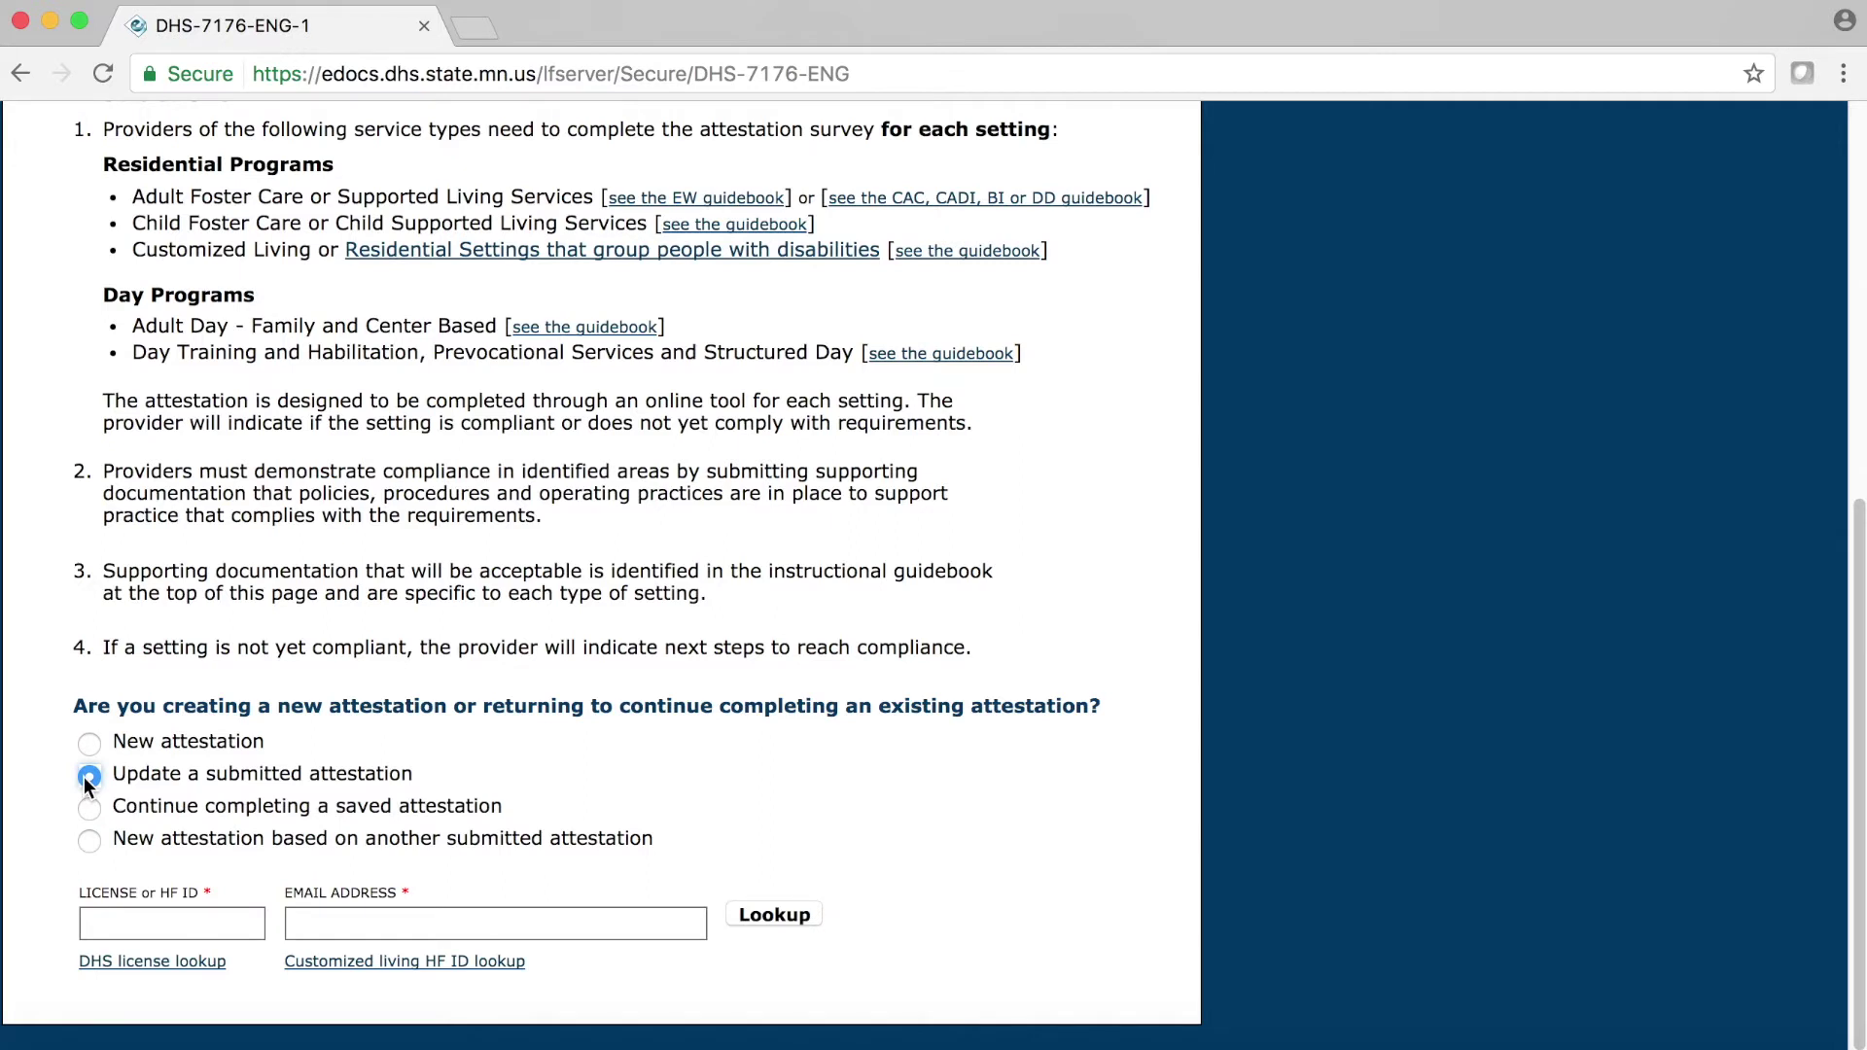
- Try to look up the submitted attestation by entering its license or HF ID and the provider's e-mail address
left_click(115, 920)
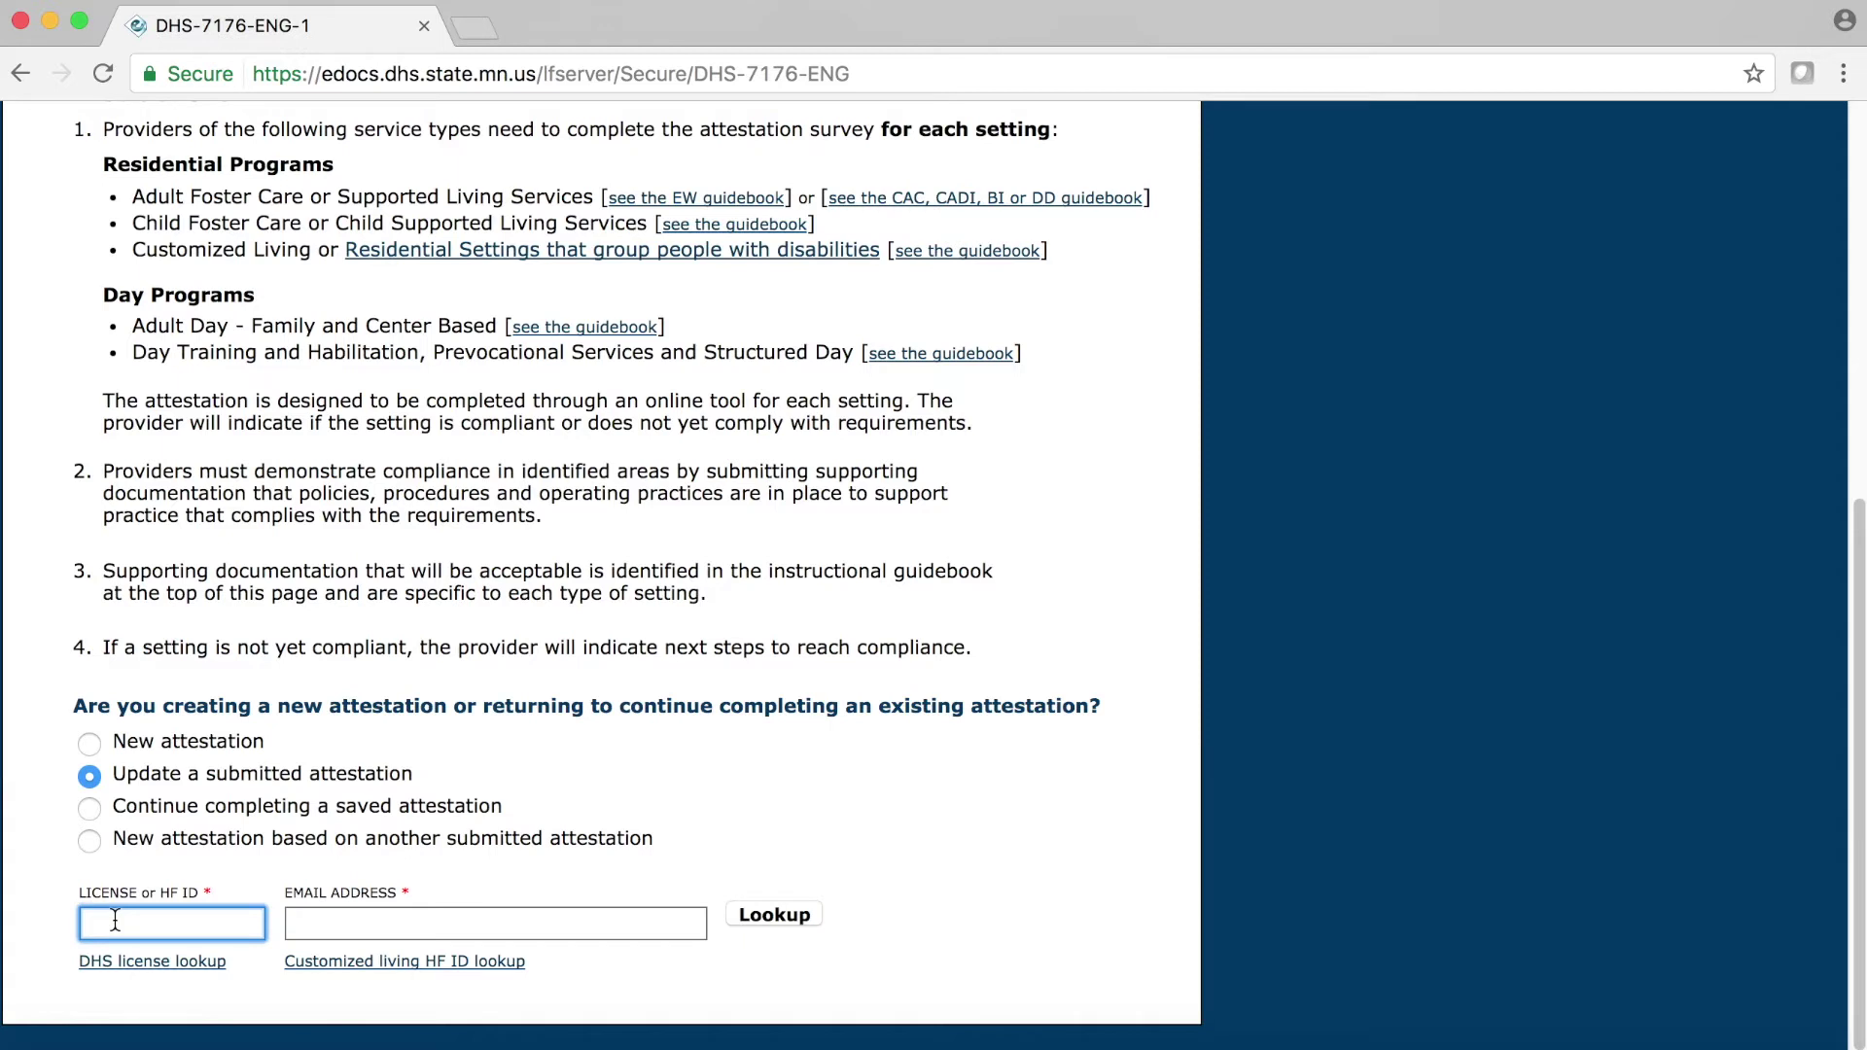
type("123")
key("Tab")
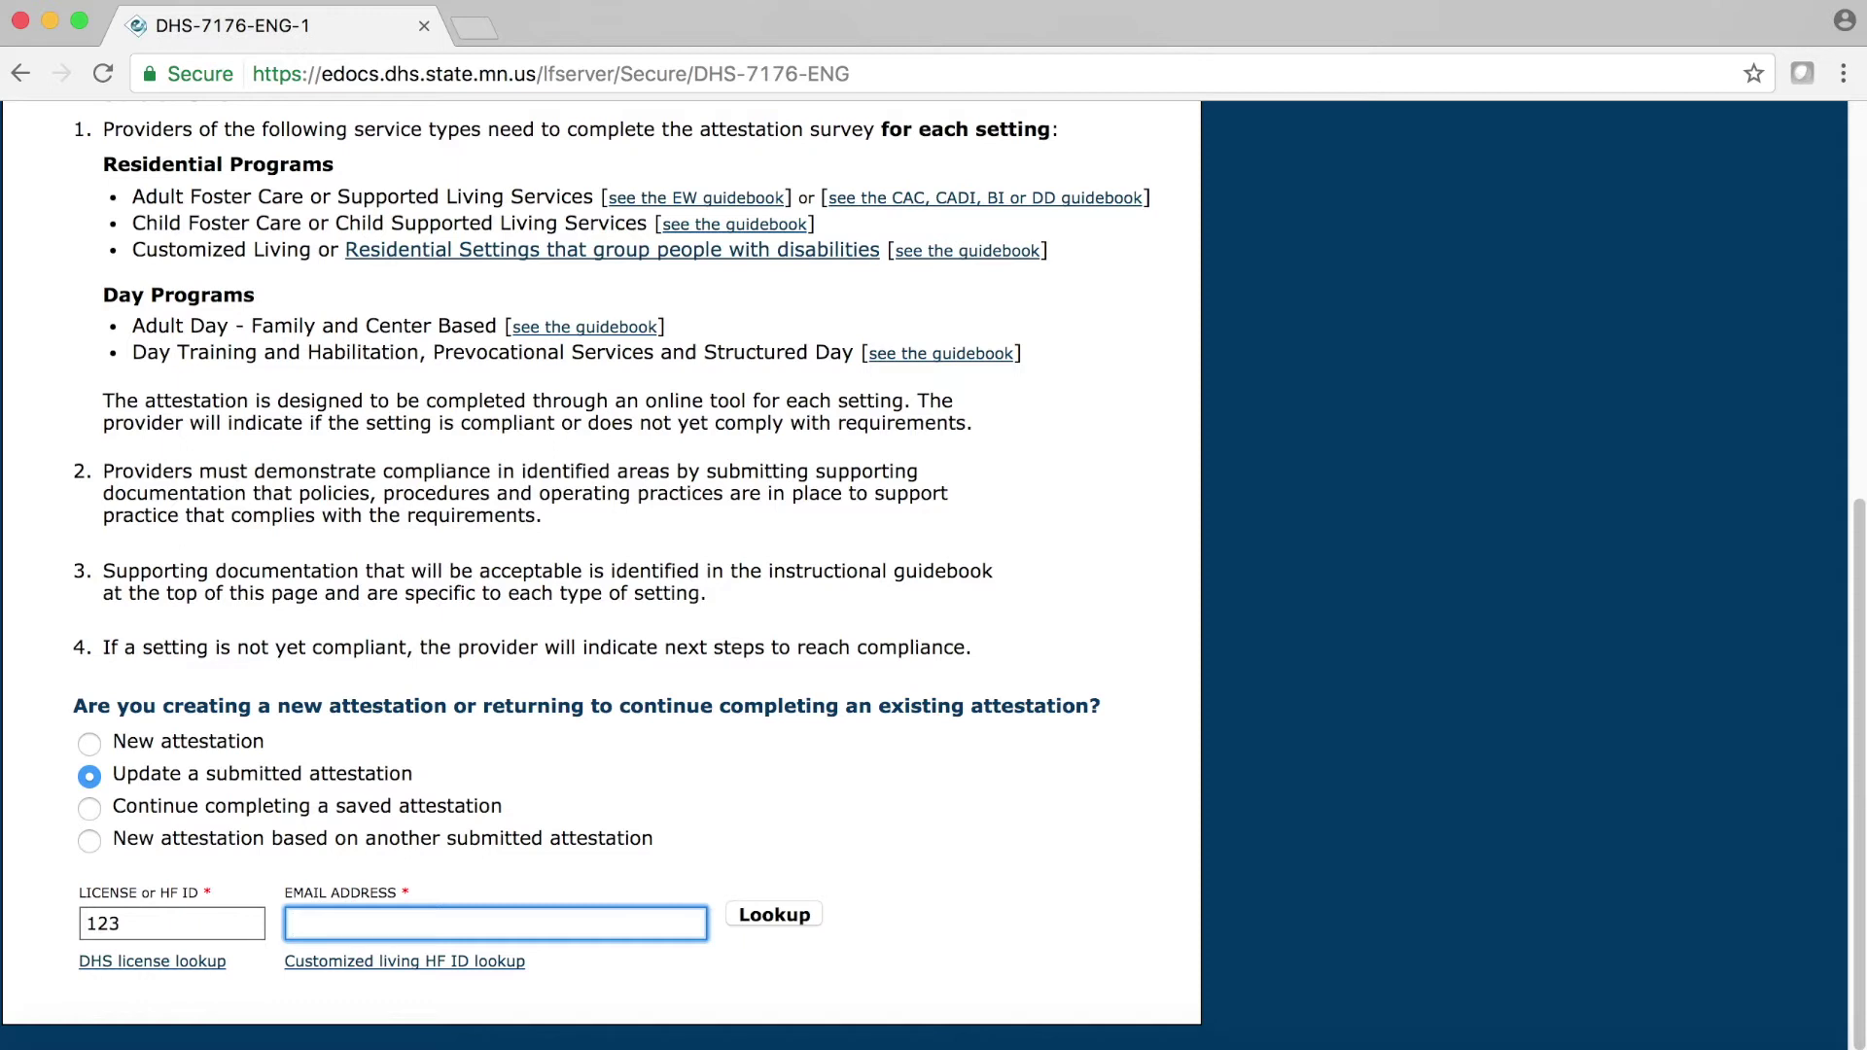
key("super+v")
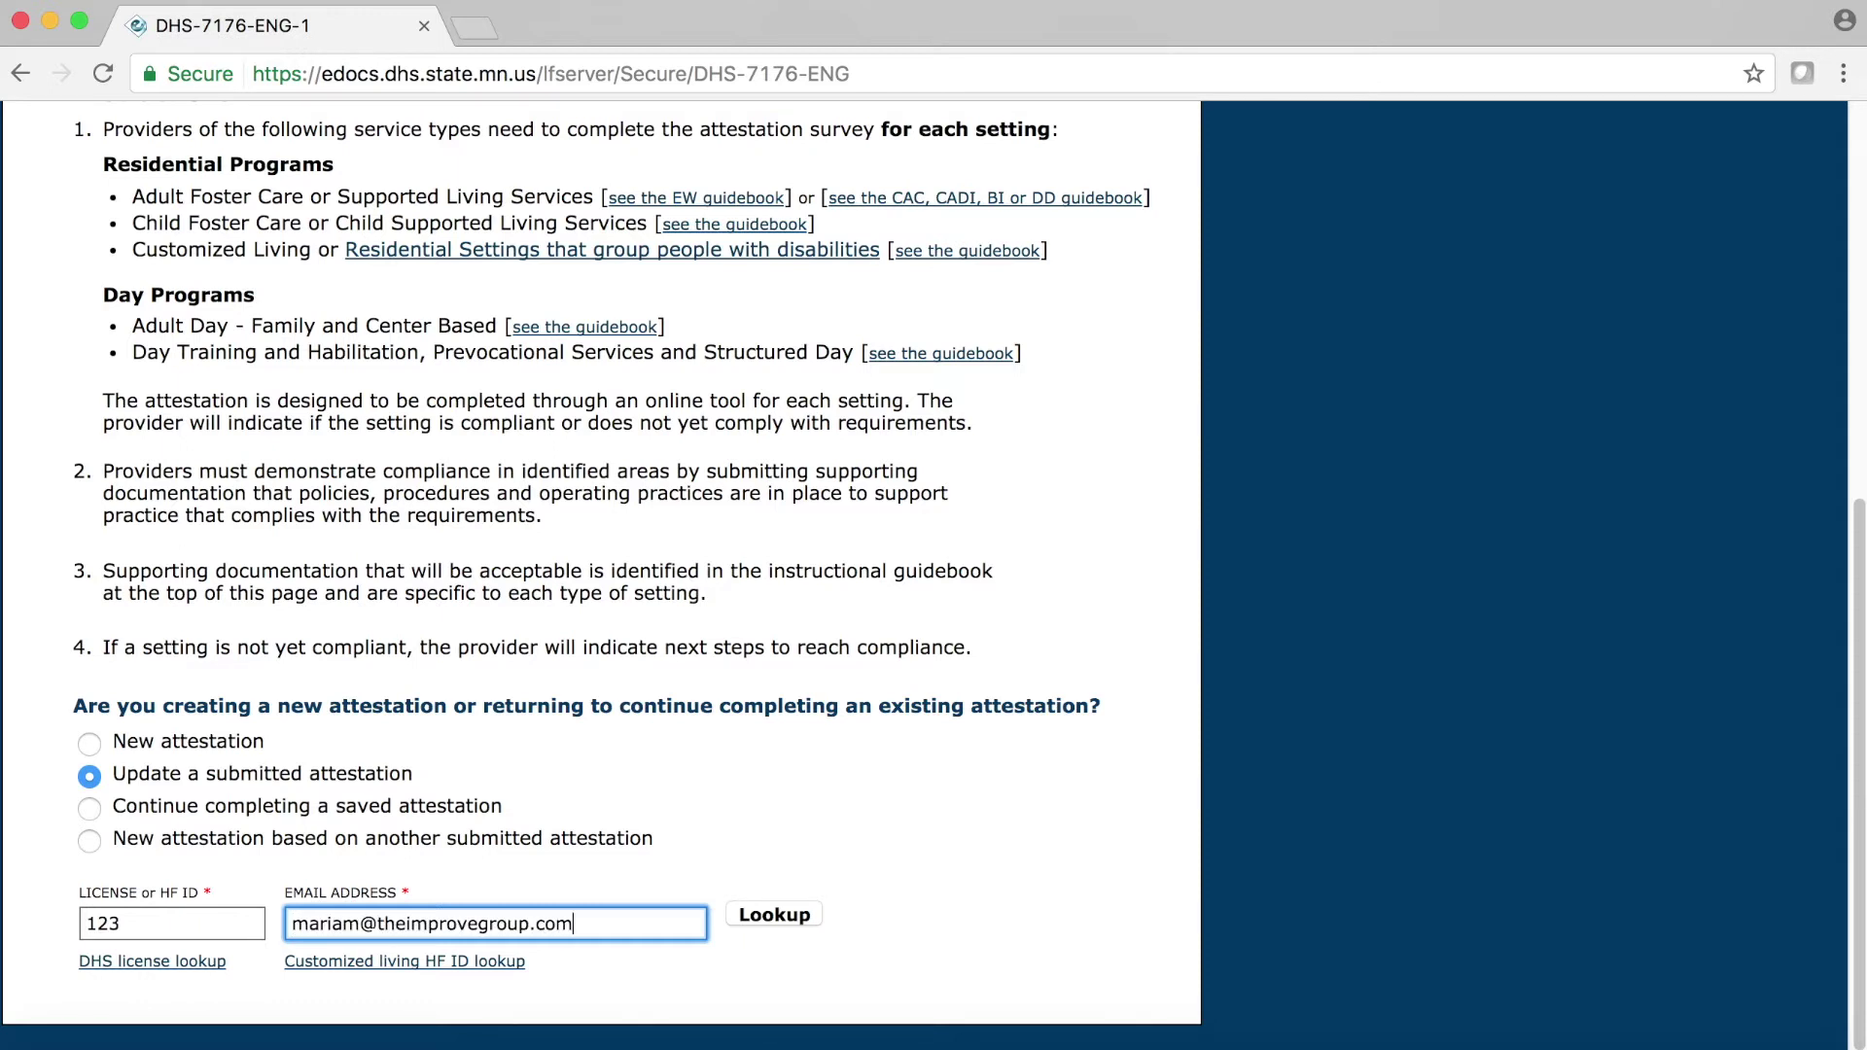
left_click(797, 916)
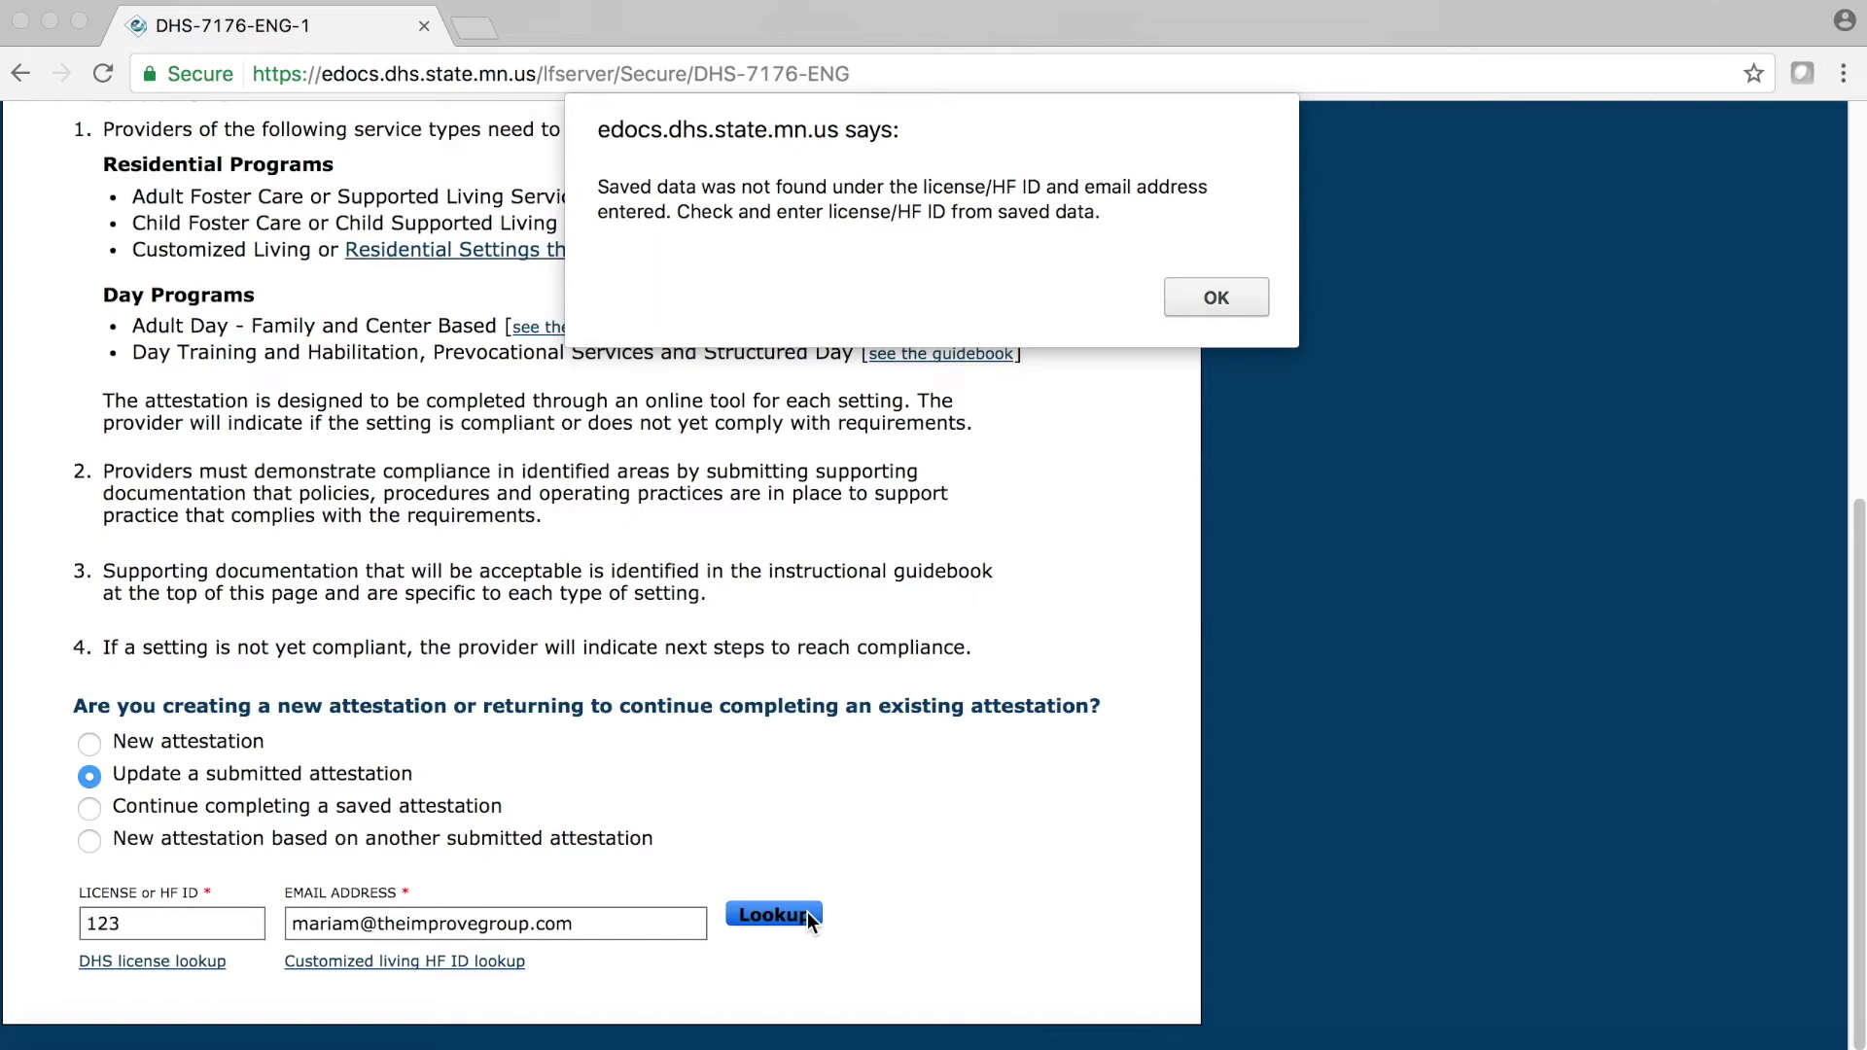
left_click(1205, 298)
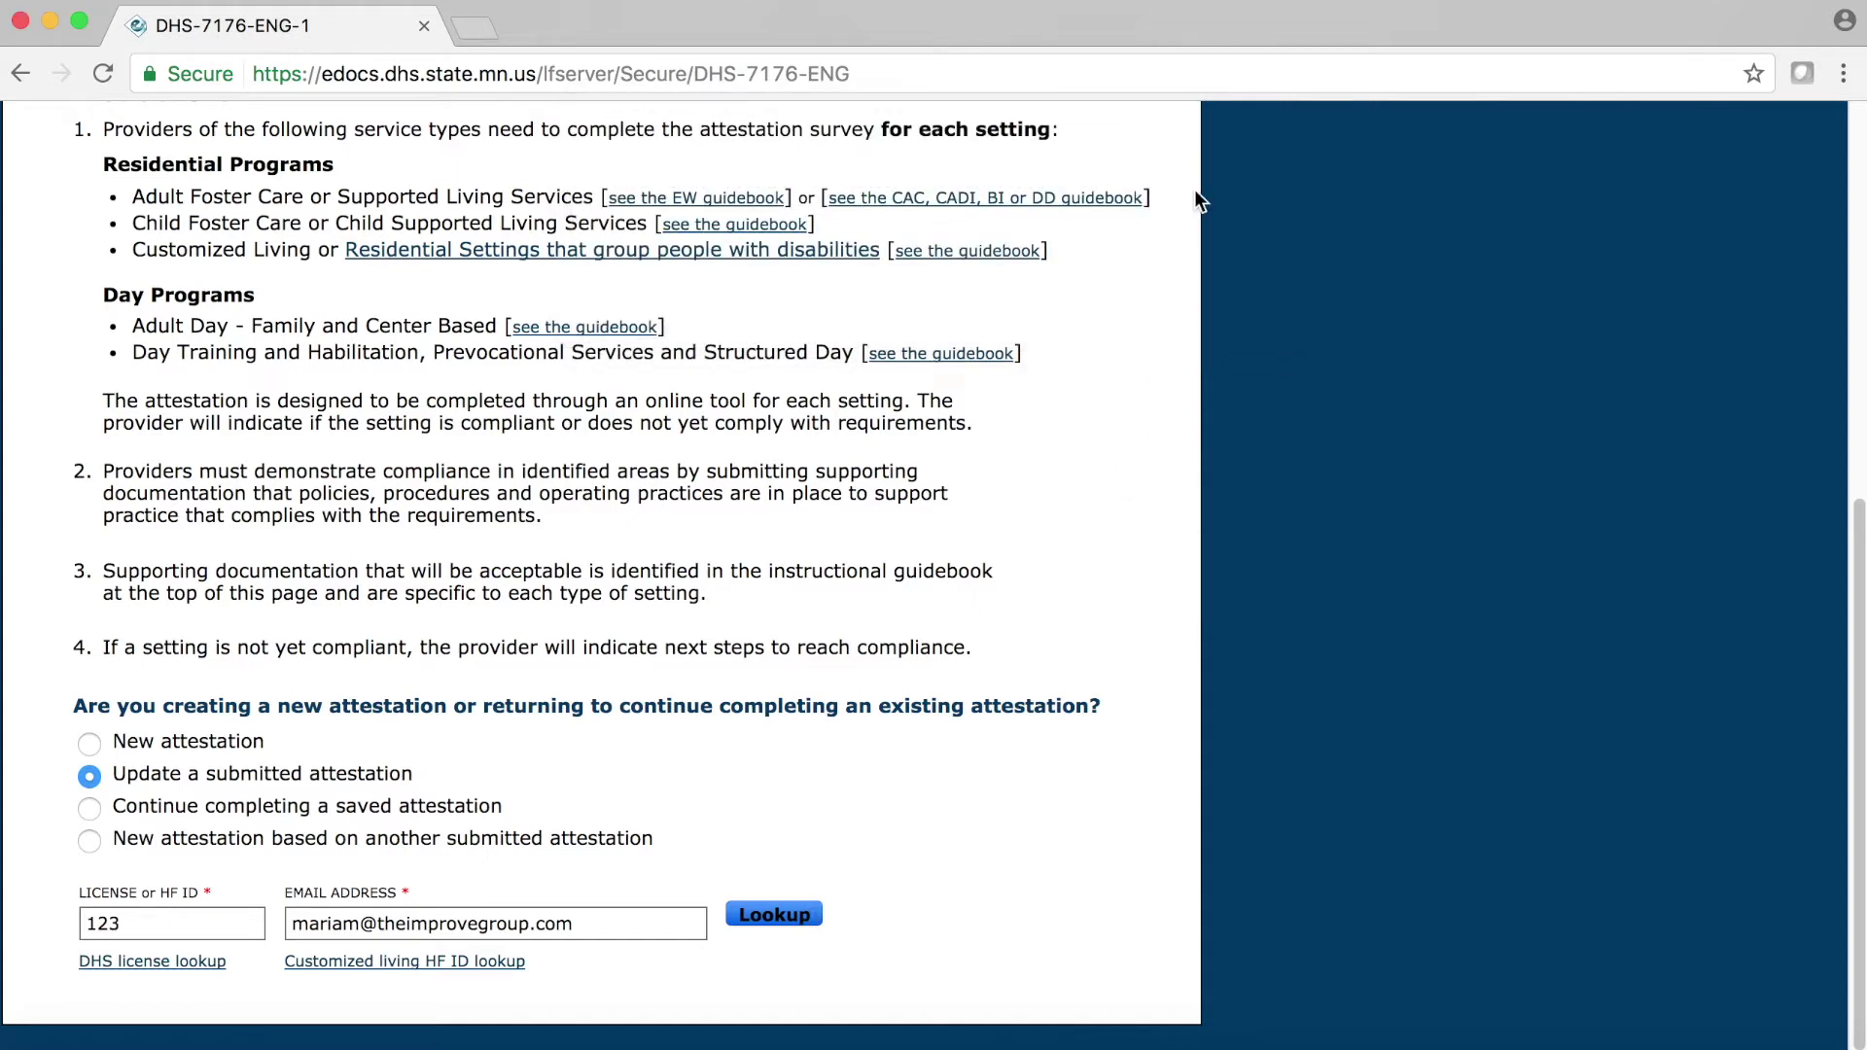
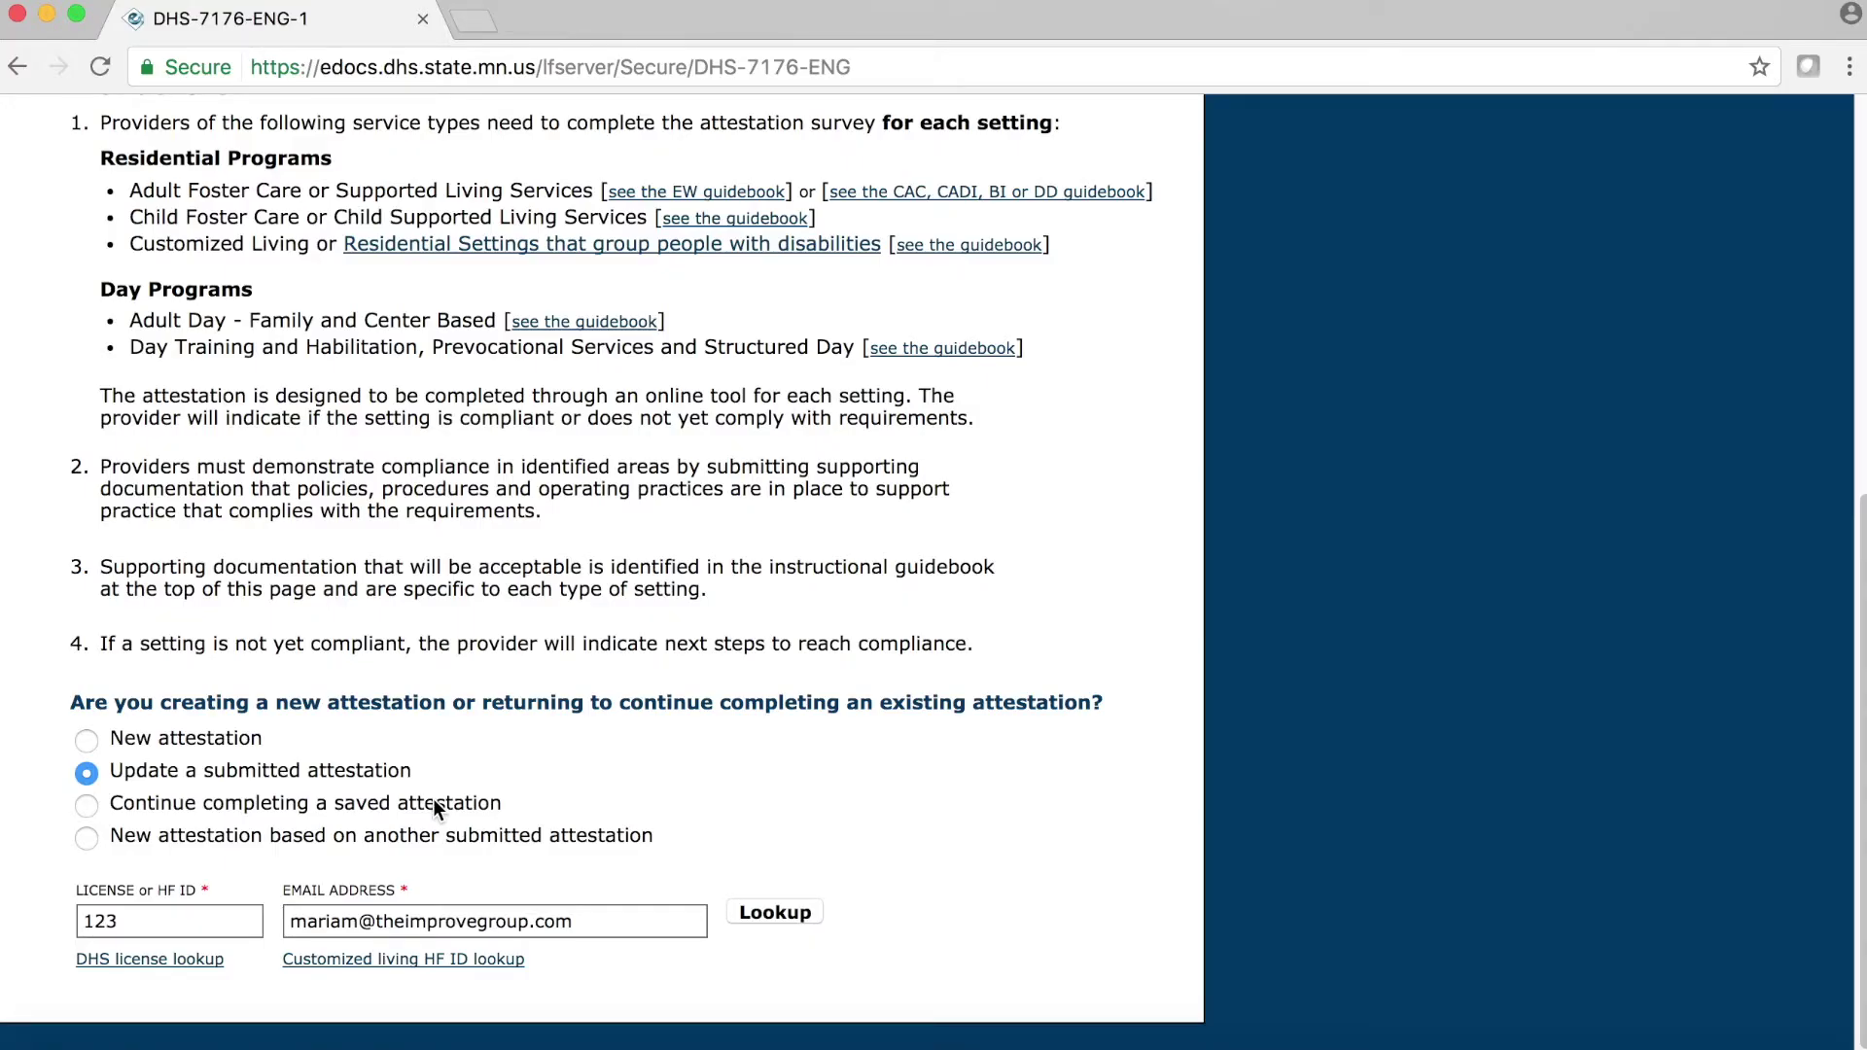
- Replace the license or HF ID, look up the submitted attestation again and start it
left_click(220, 918)
key("BackSpace")
key("BackSpace")
key("BackSpace")
type("999")
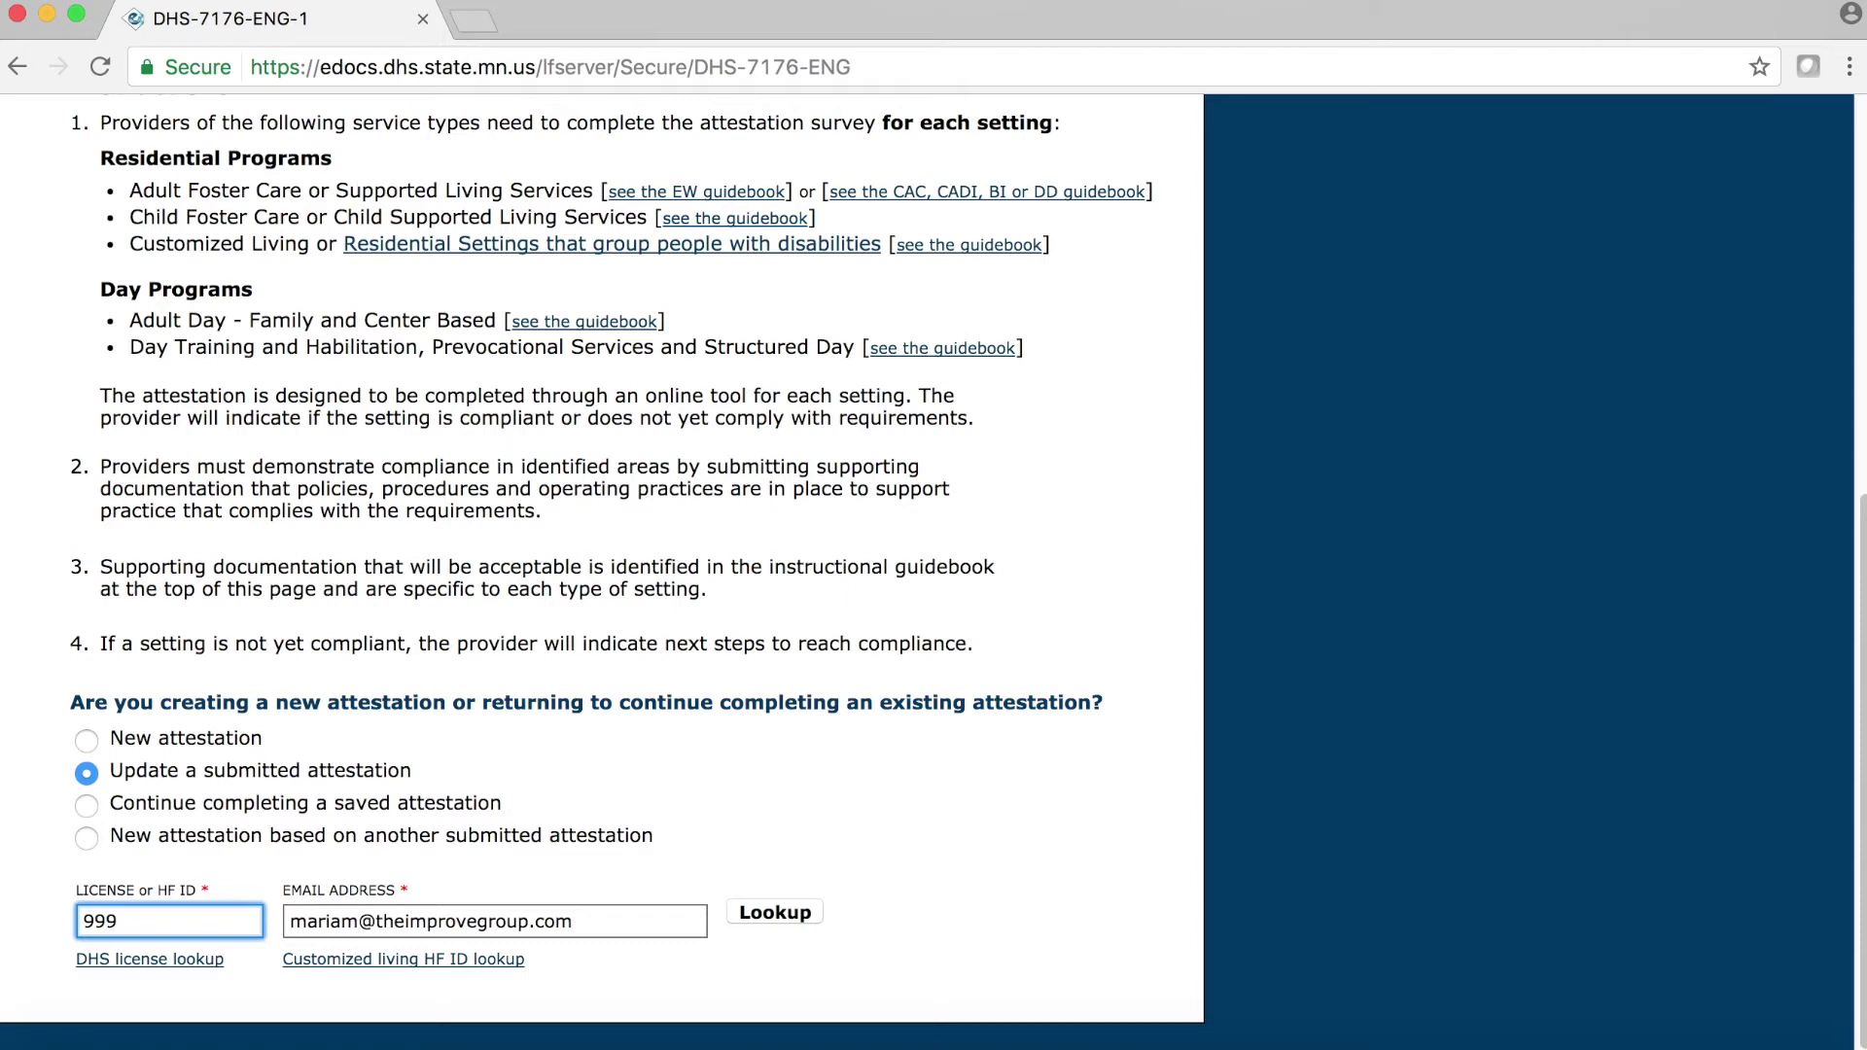
left_click(574, 921)
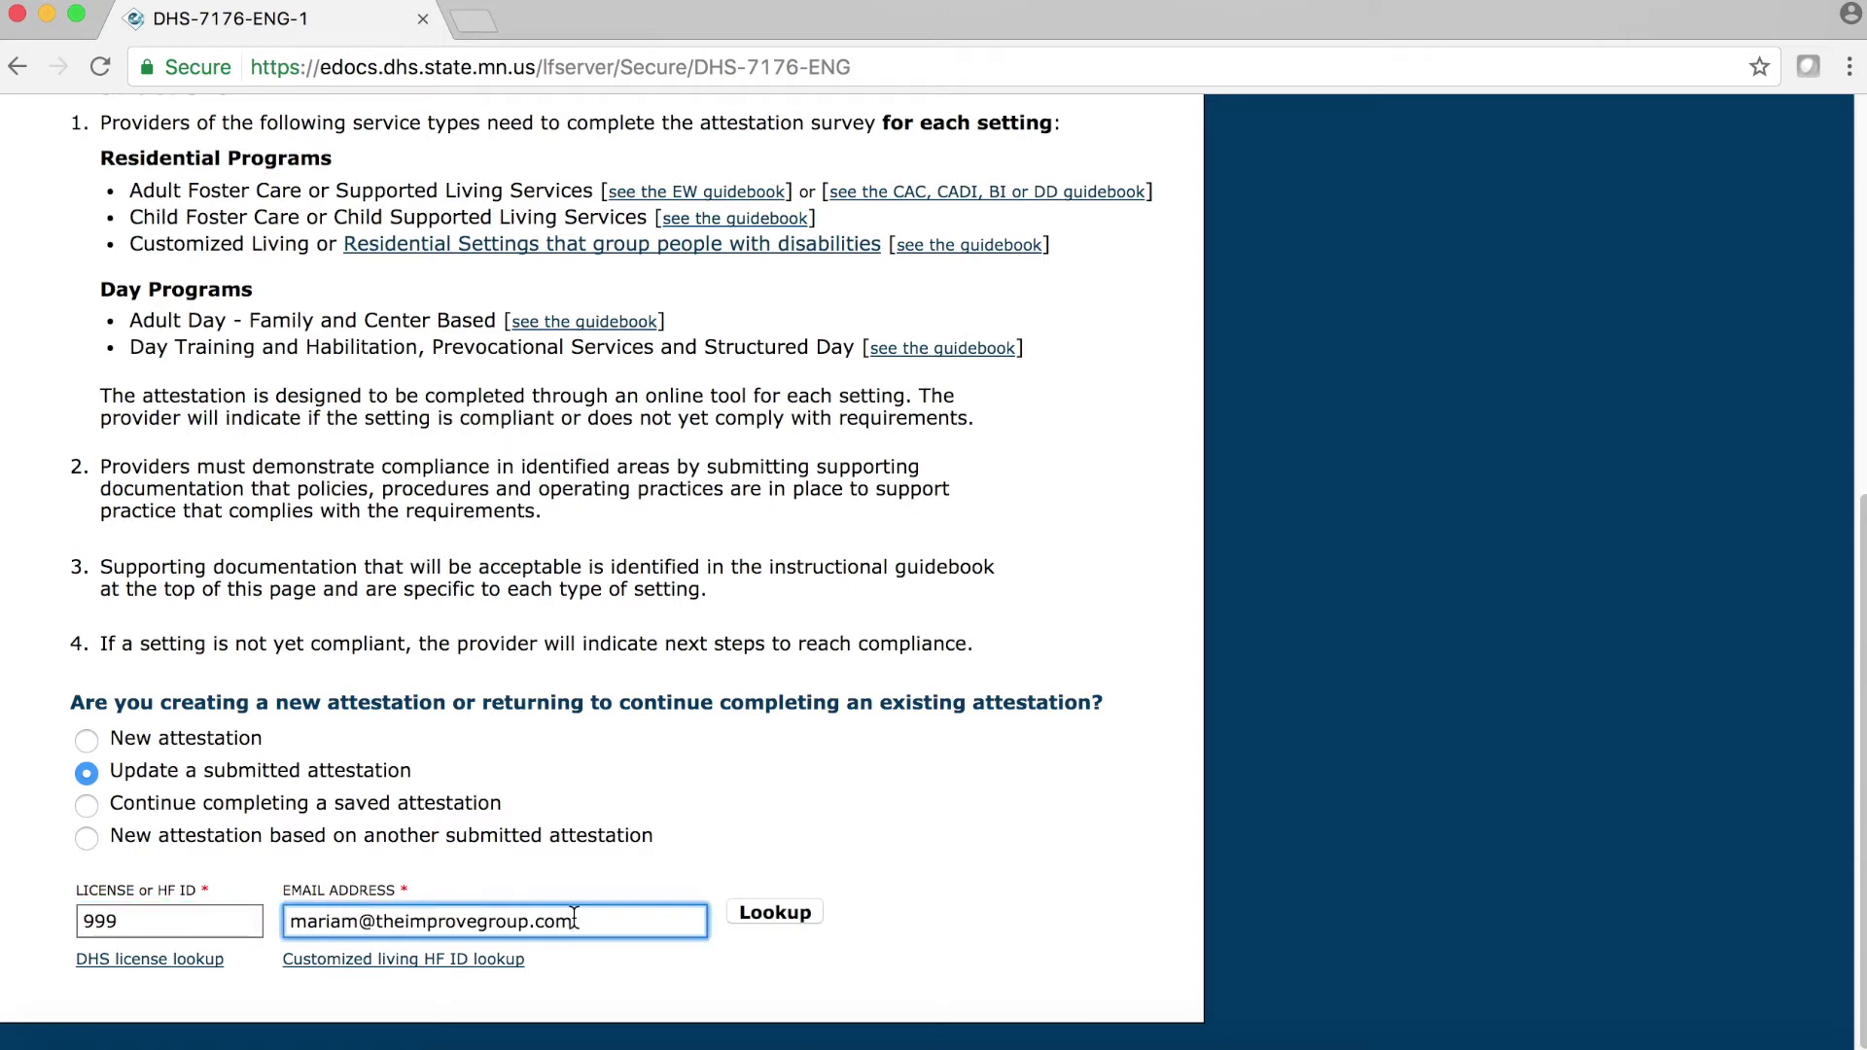
left_click(792, 914)
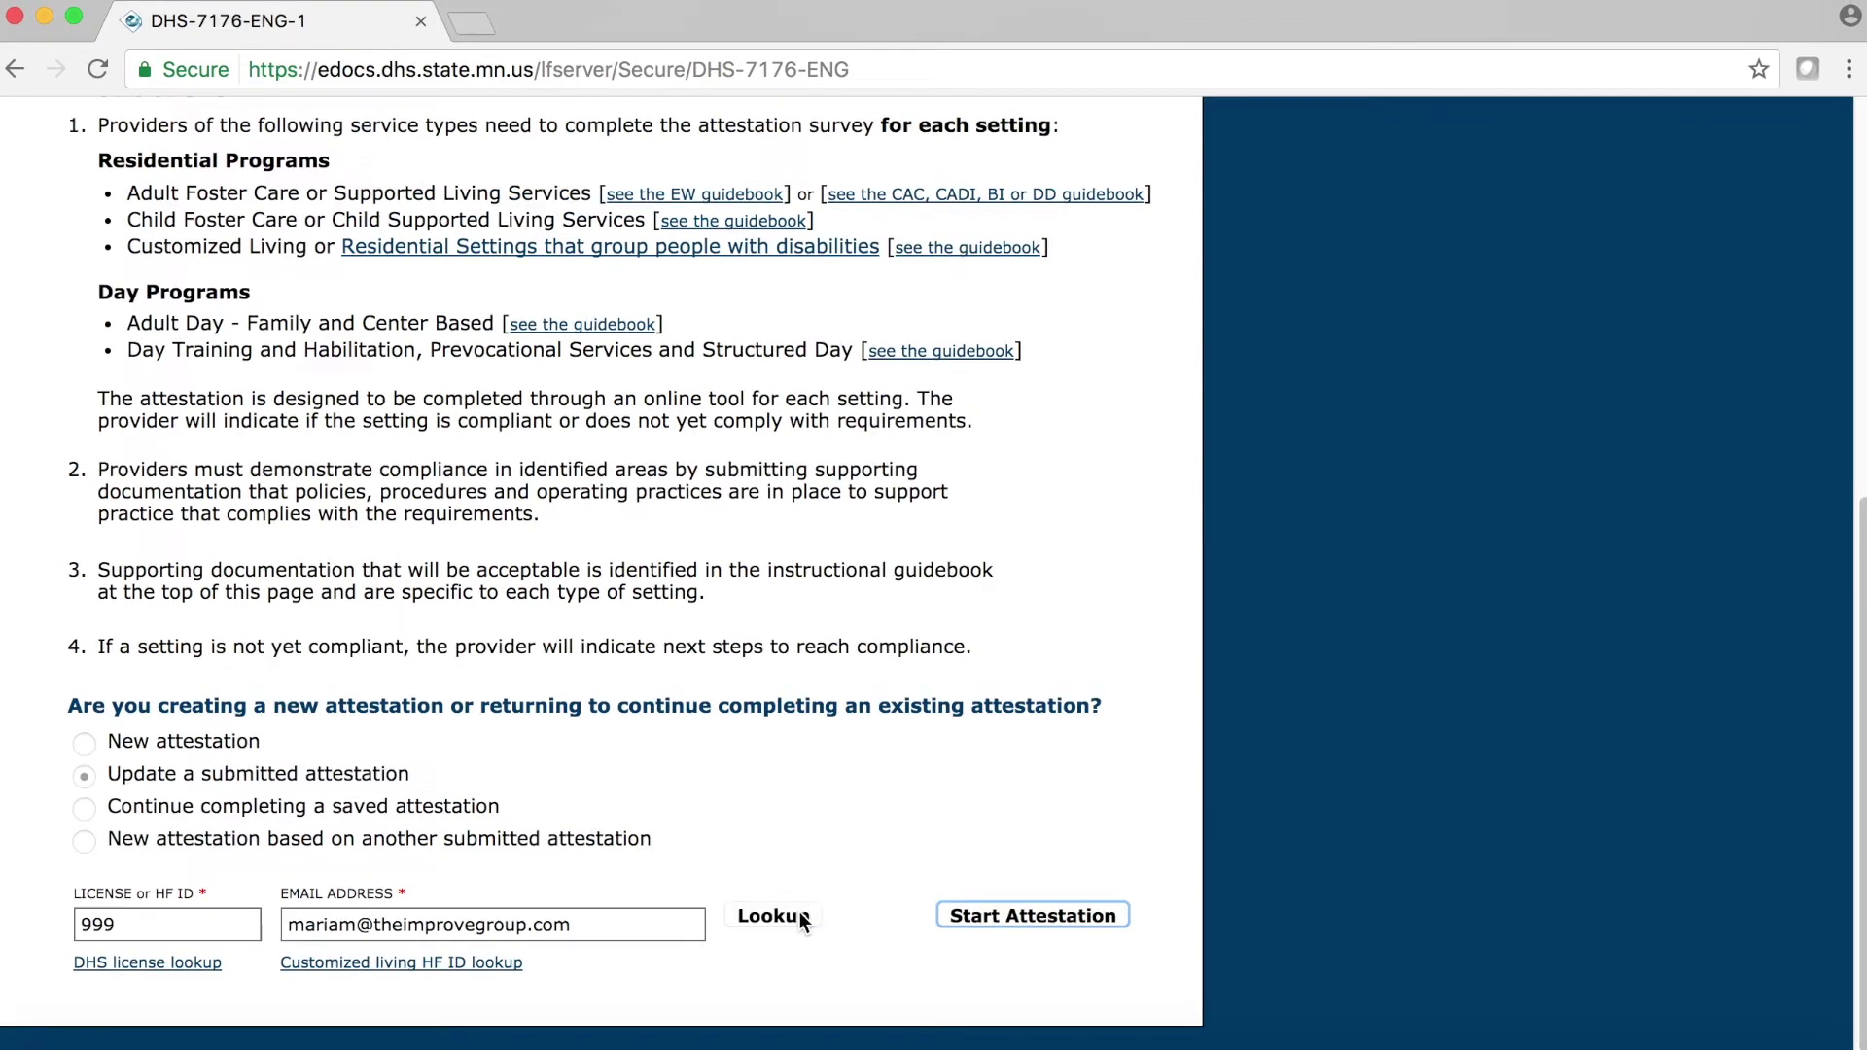
left_click(967, 919)
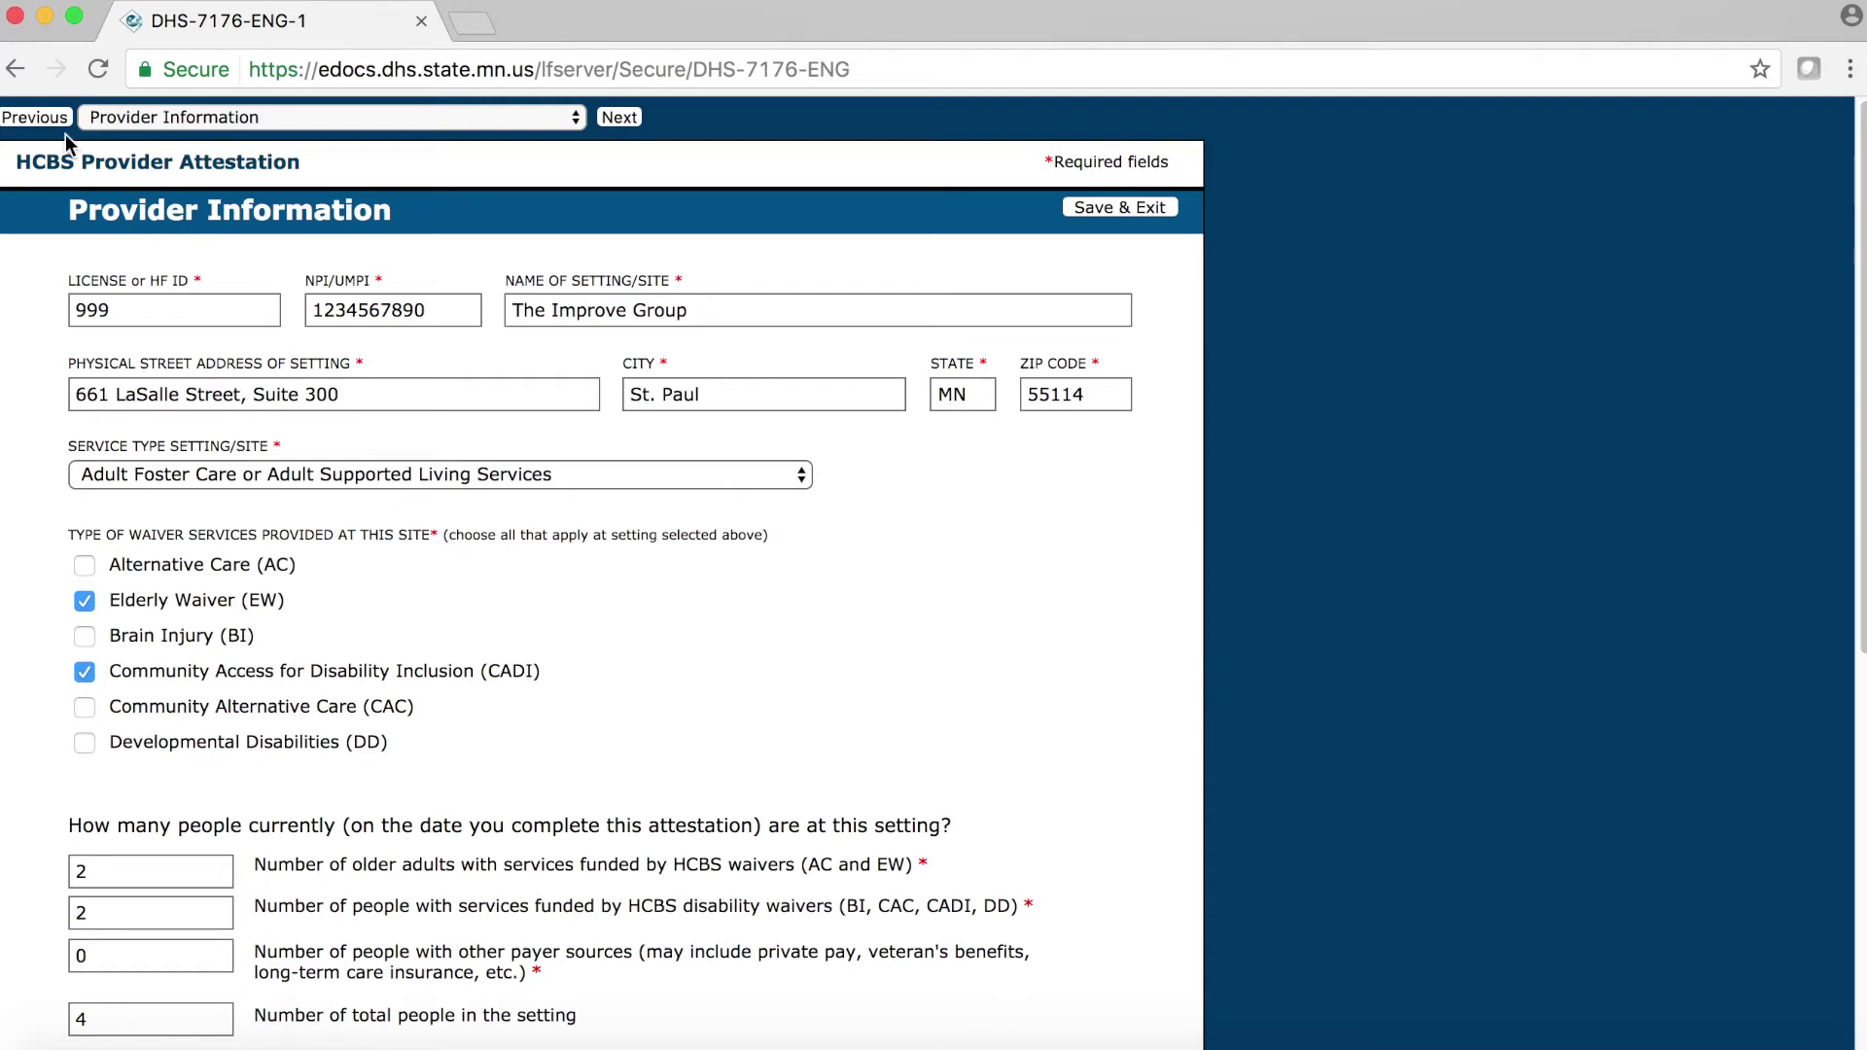
- View the Instructions page, return to Provider Information and look over the list of form pages
left_click(34, 116)
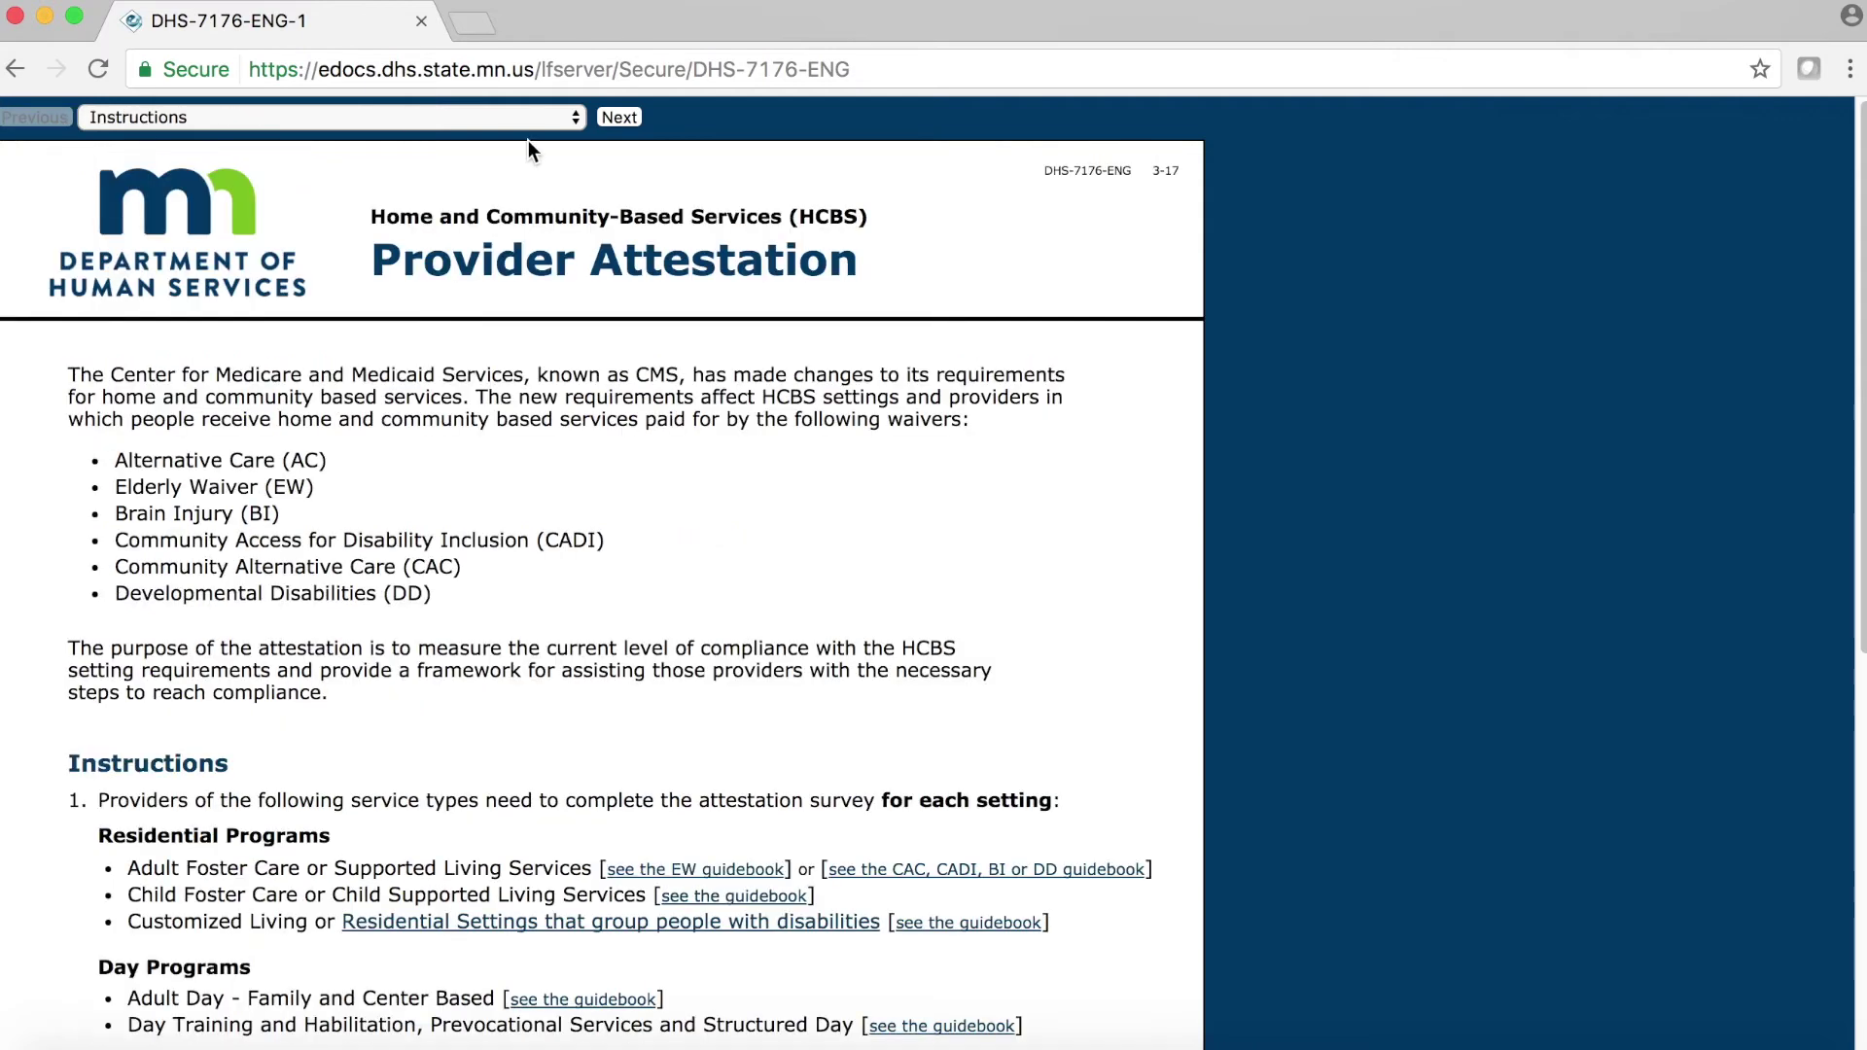
left_click(618, 118)
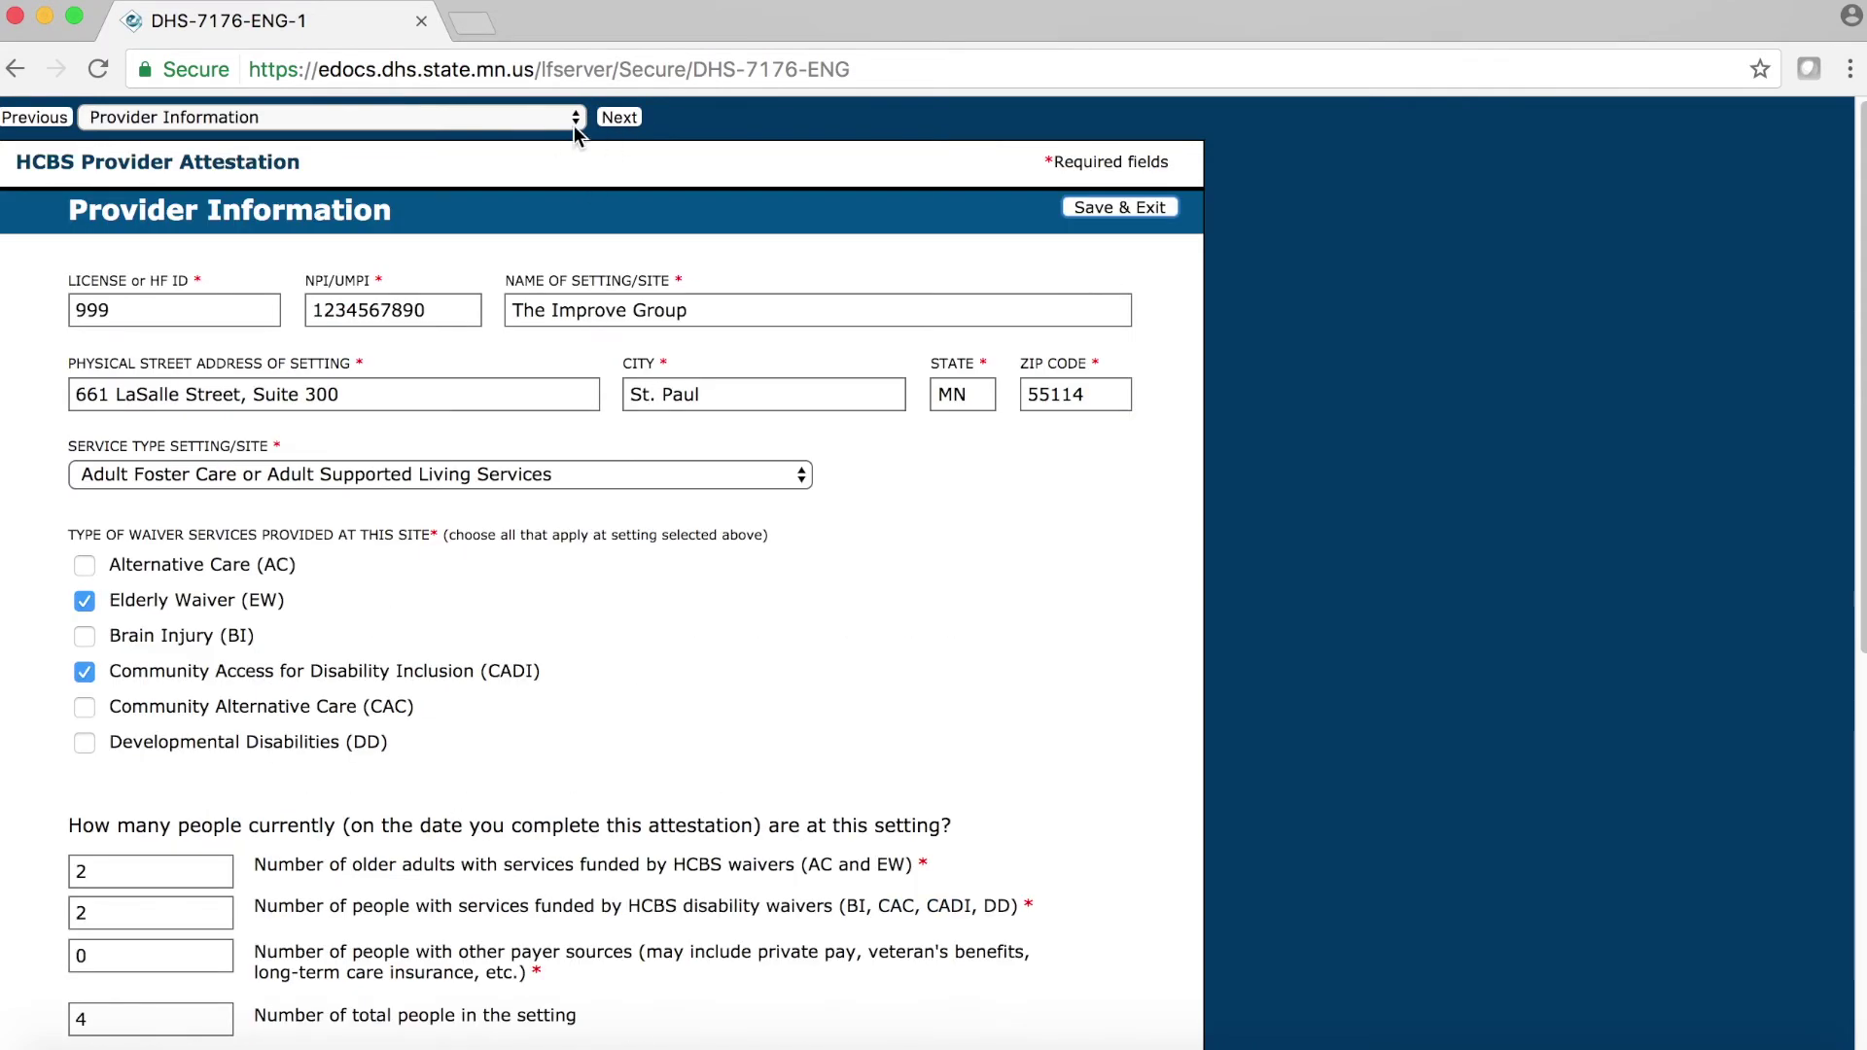
left_click(575, 120)
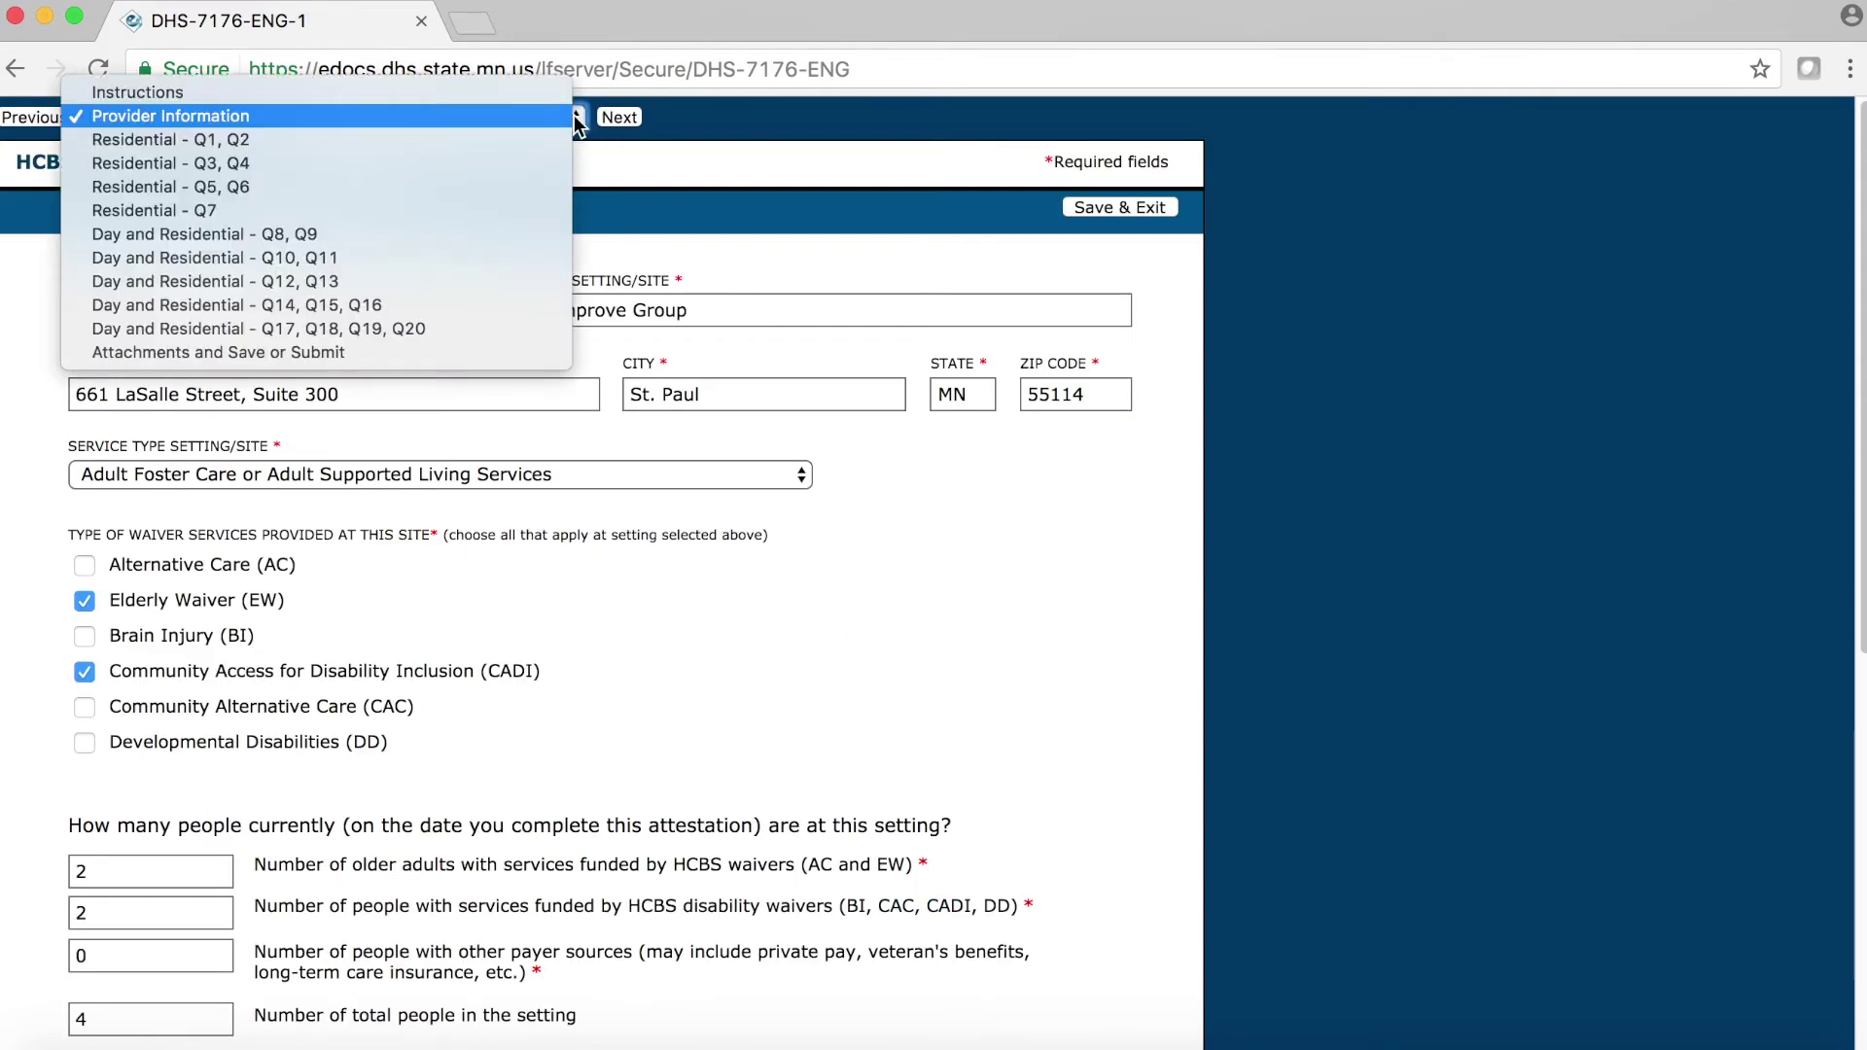
left_click(688, 137)
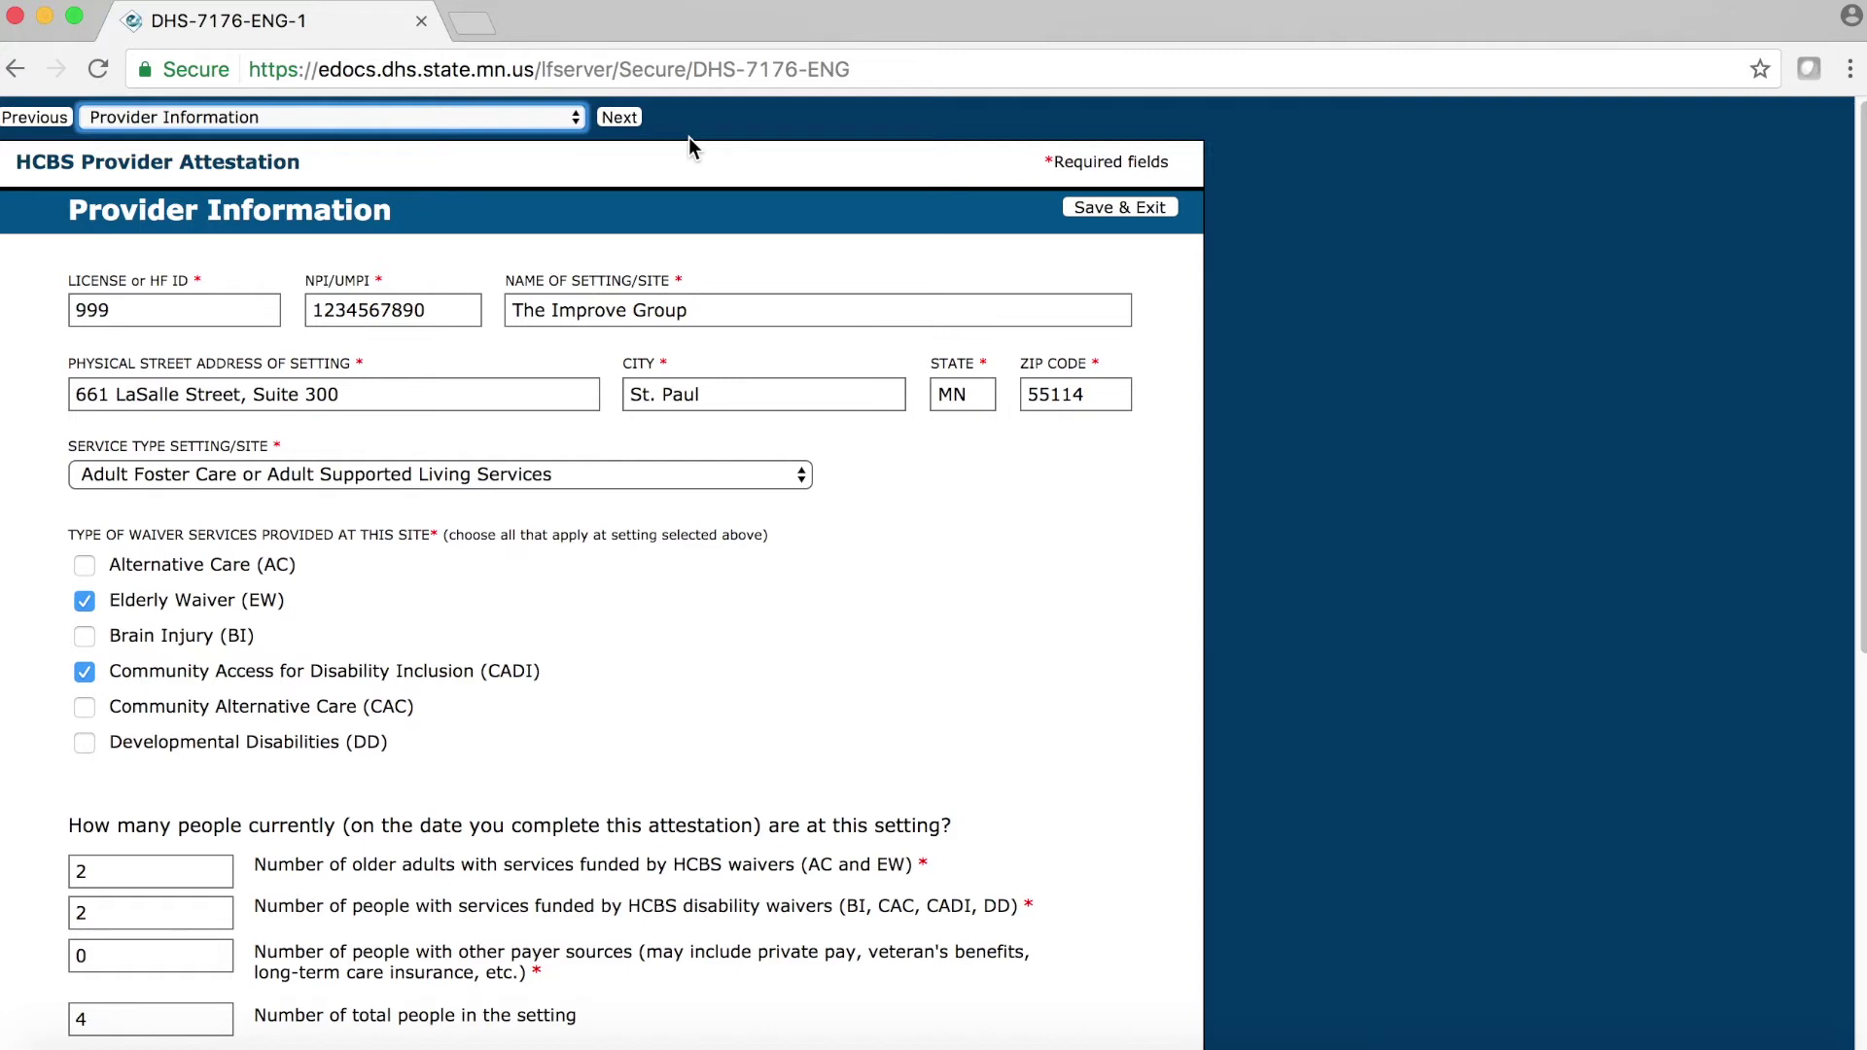
- On the Day and Residential Q10, Q11 page, mark question 10 as Comply with document page numbers 12 and 15
left_click(574, 119)
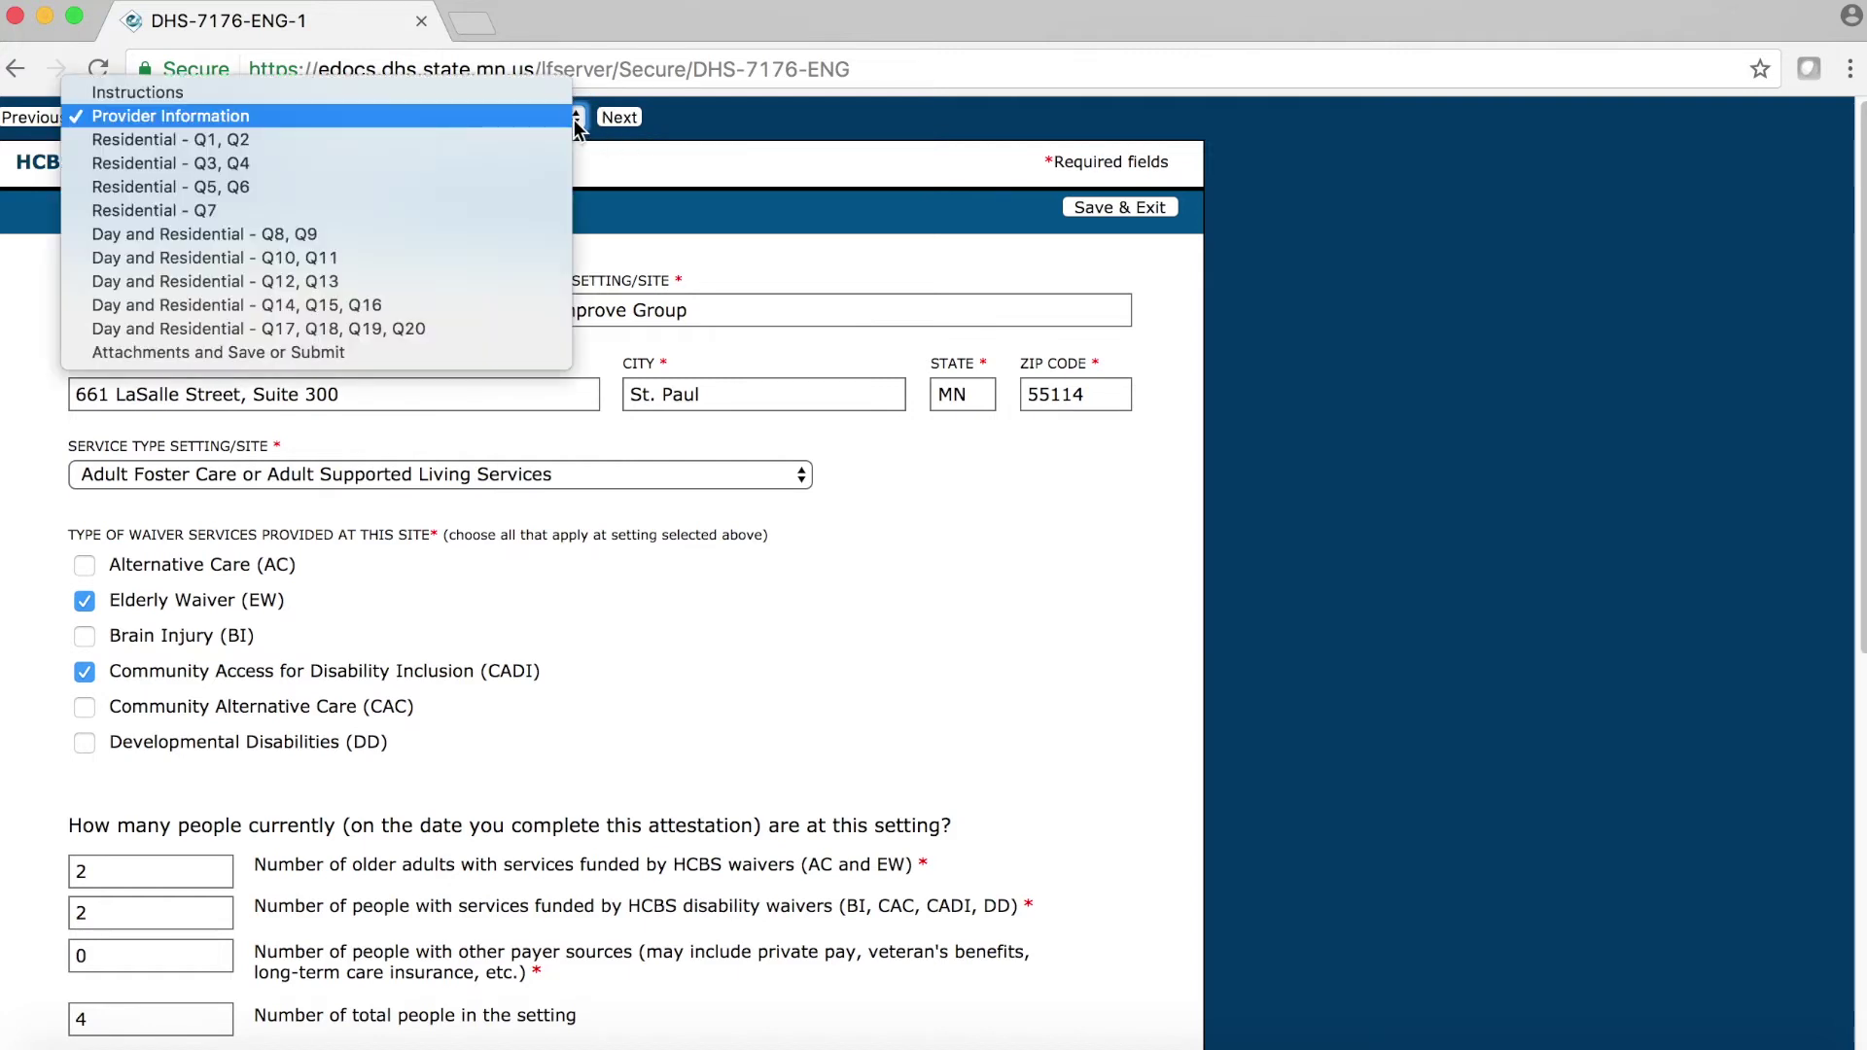
left_click(499, 257)
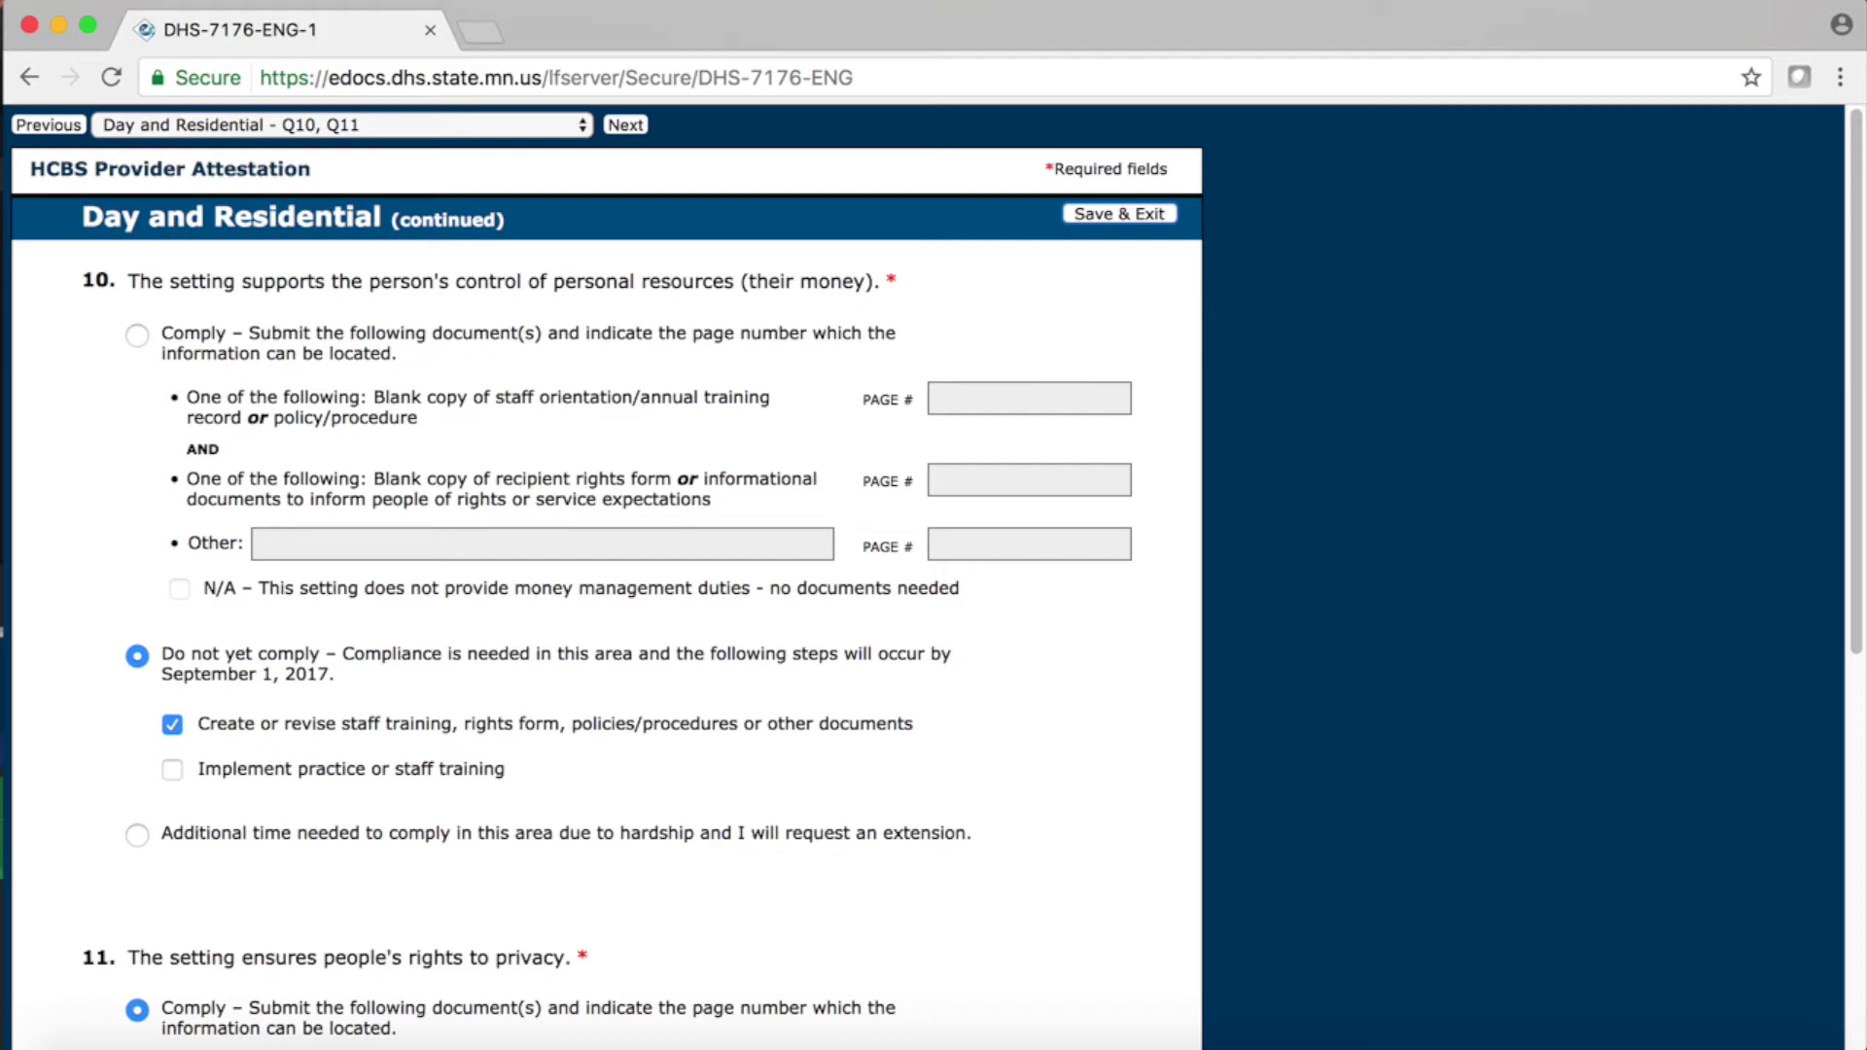
left_click(137, 335)
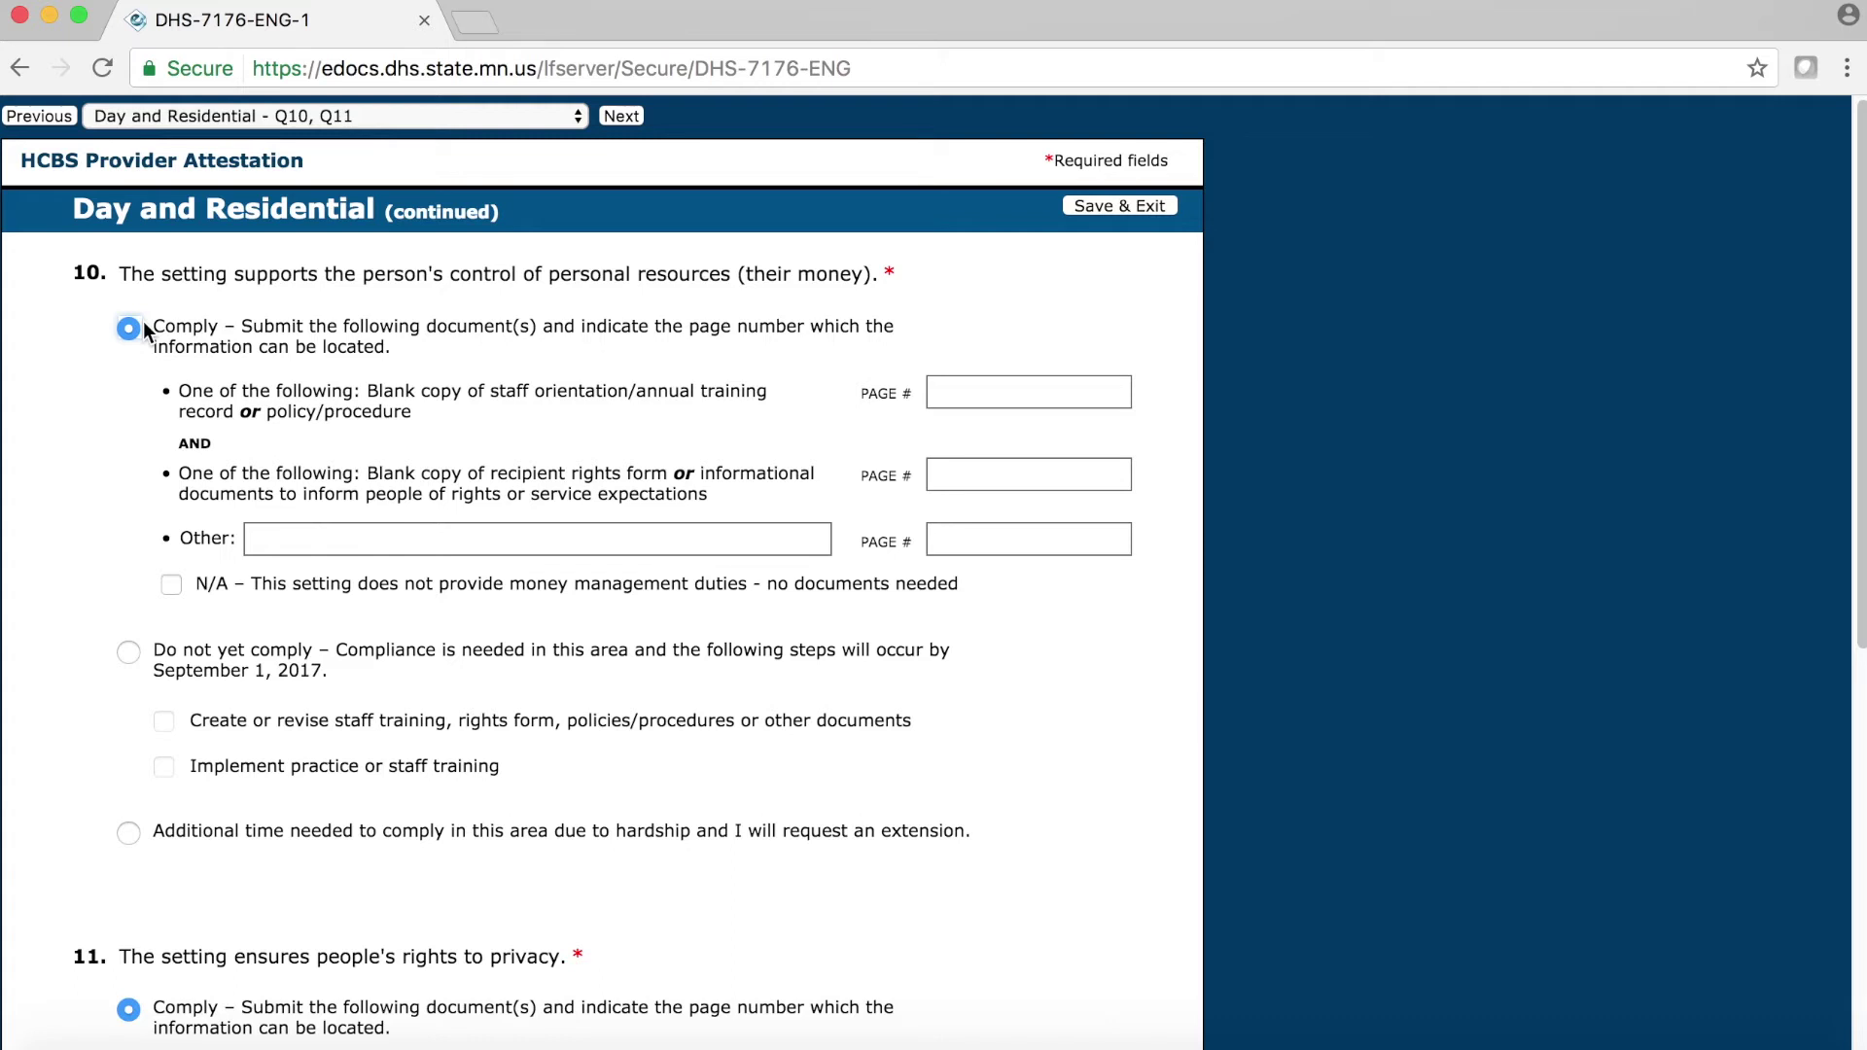
left_click(1008, 401)
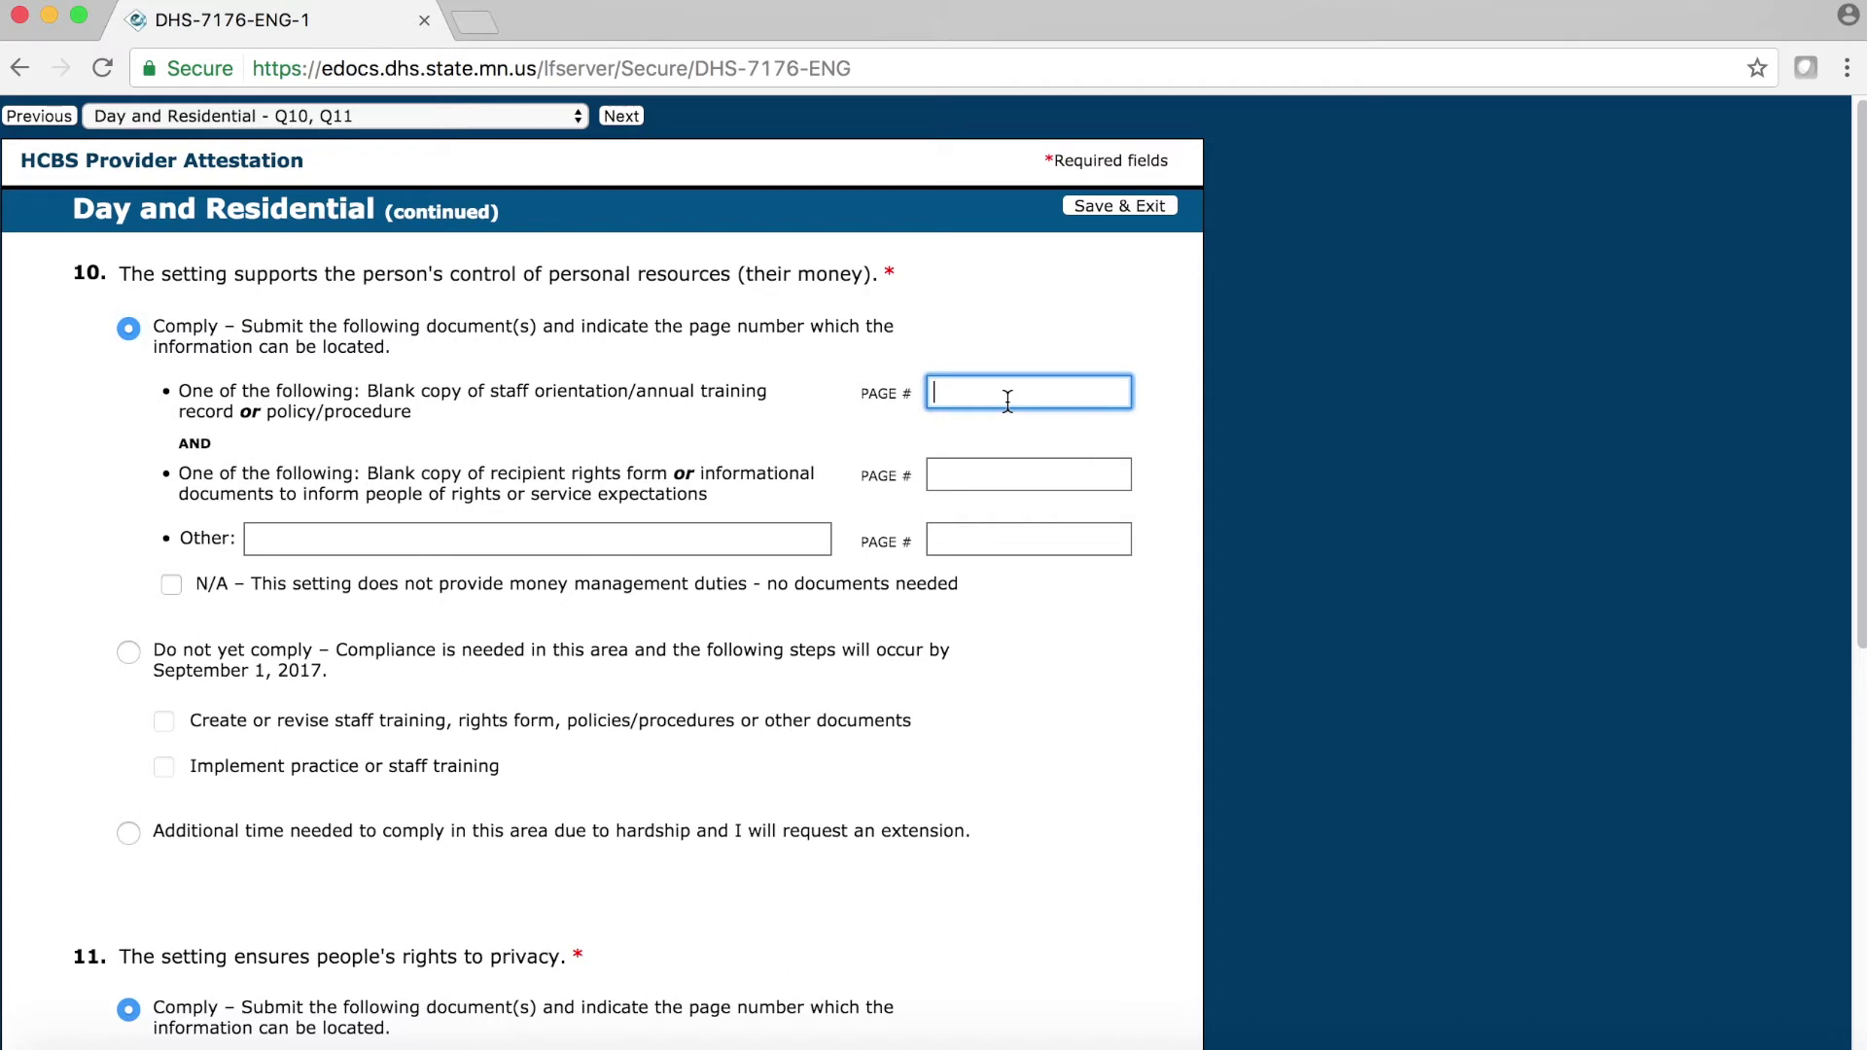
type("12")
left_click(1003, 465)
type("15")
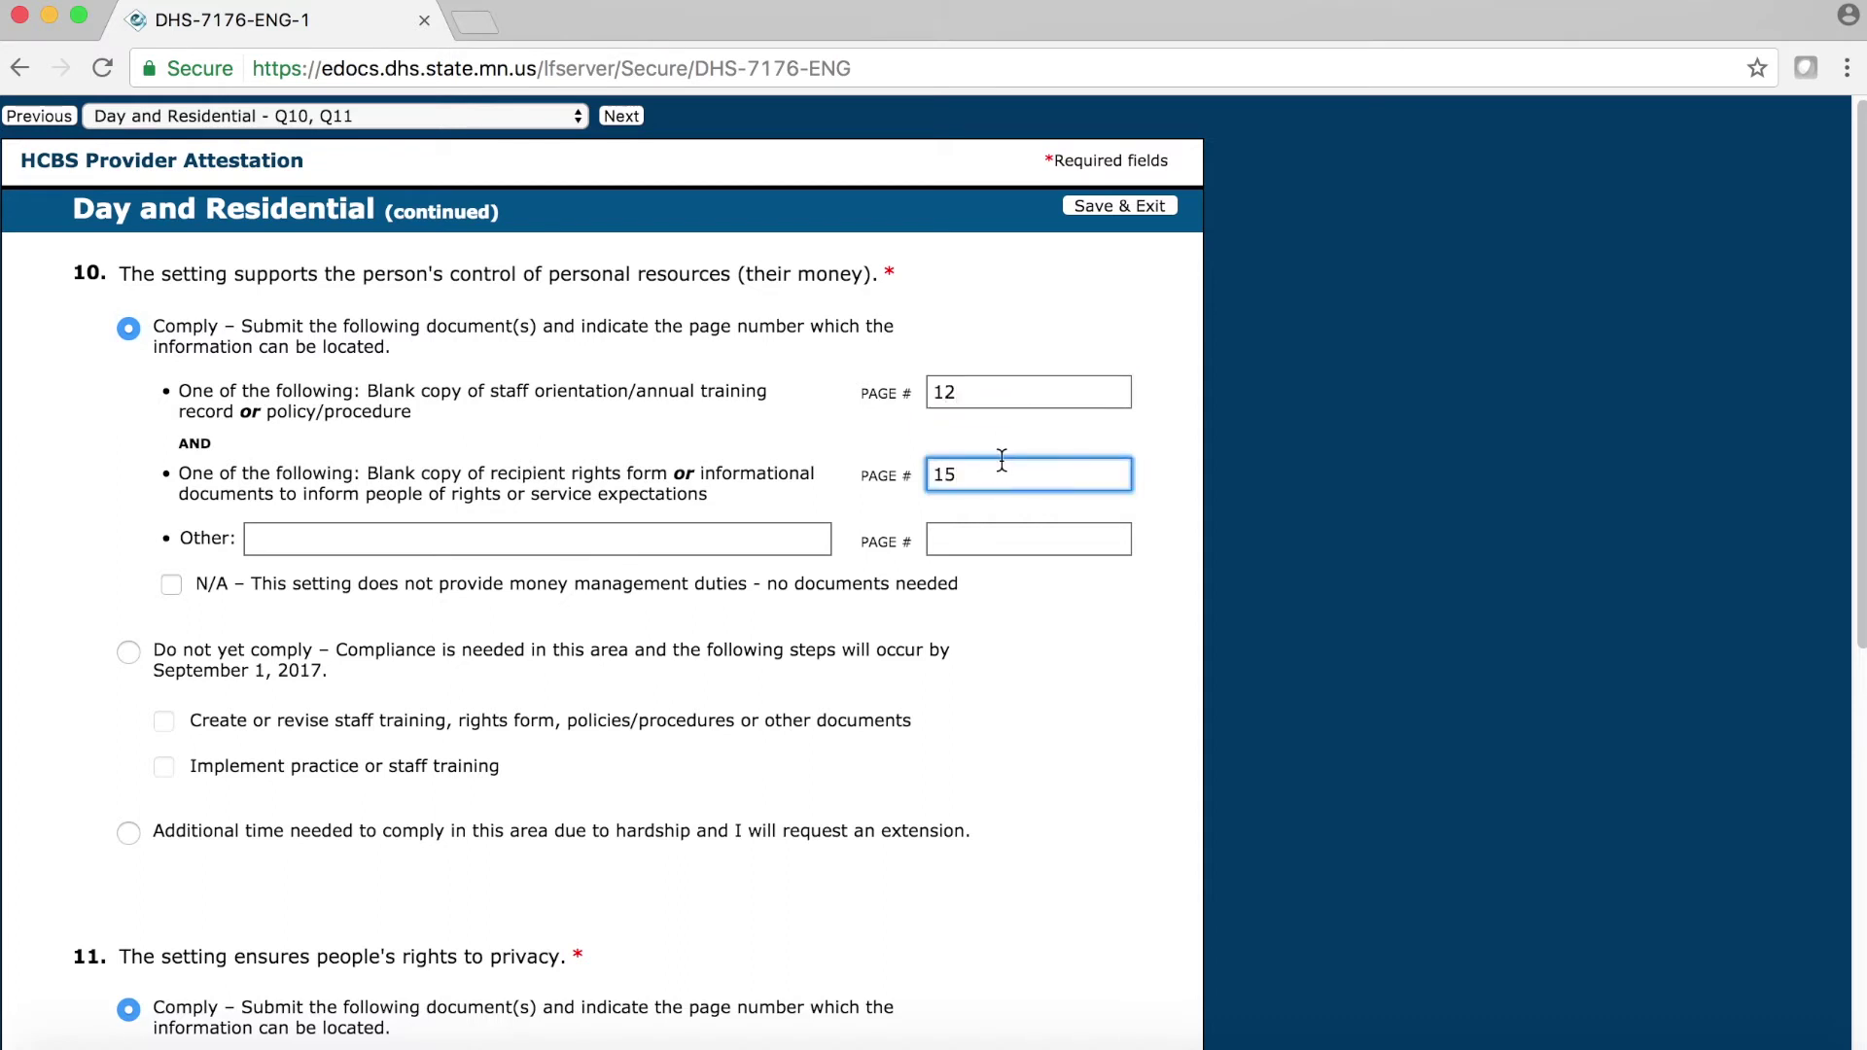
- On the Q12, Q13 page, mark question 12 as Comply with document page numbers 13 and 19
left_click(622, 117)
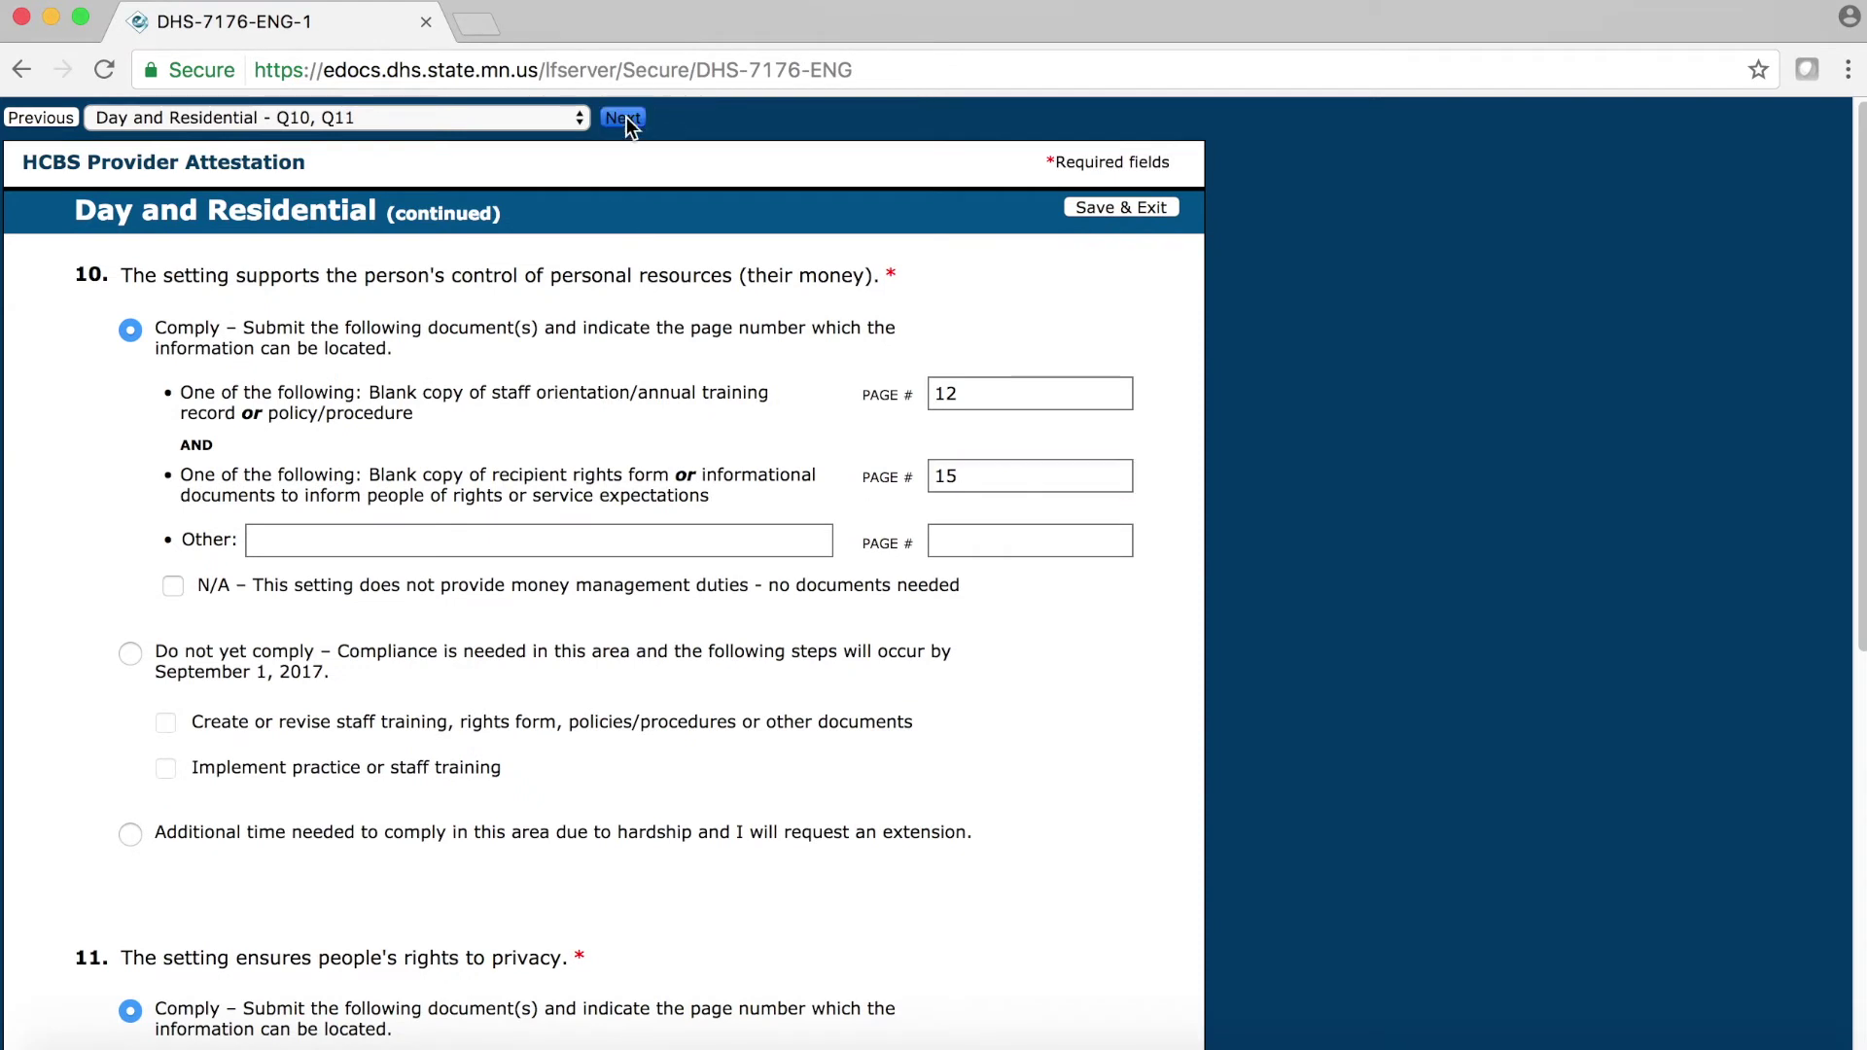
left_click(121, 336)
left_click(983, 401)
type("13")
left_click(983, 474)
type("19")
- Advance through the remaining question pages to Attachments and Save or Submit, and submit the attestation
left_click(639, 117)
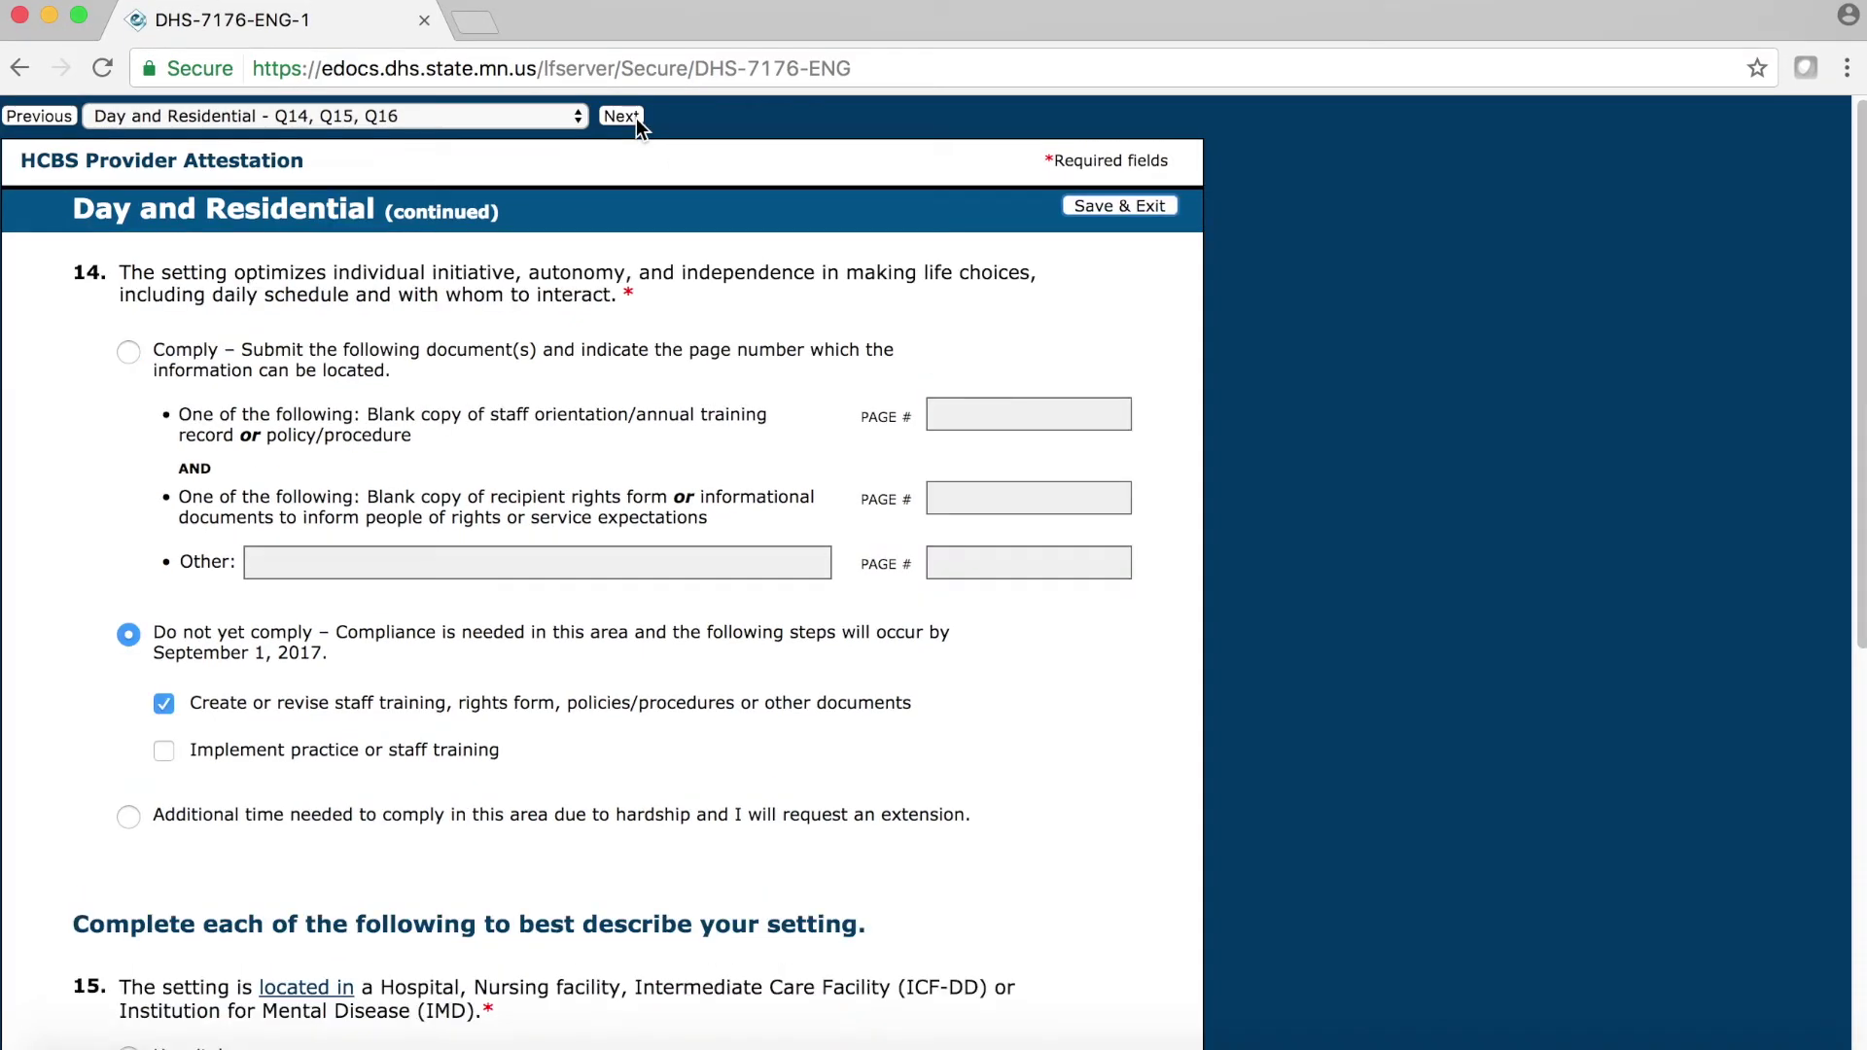
left_click(636, 118)
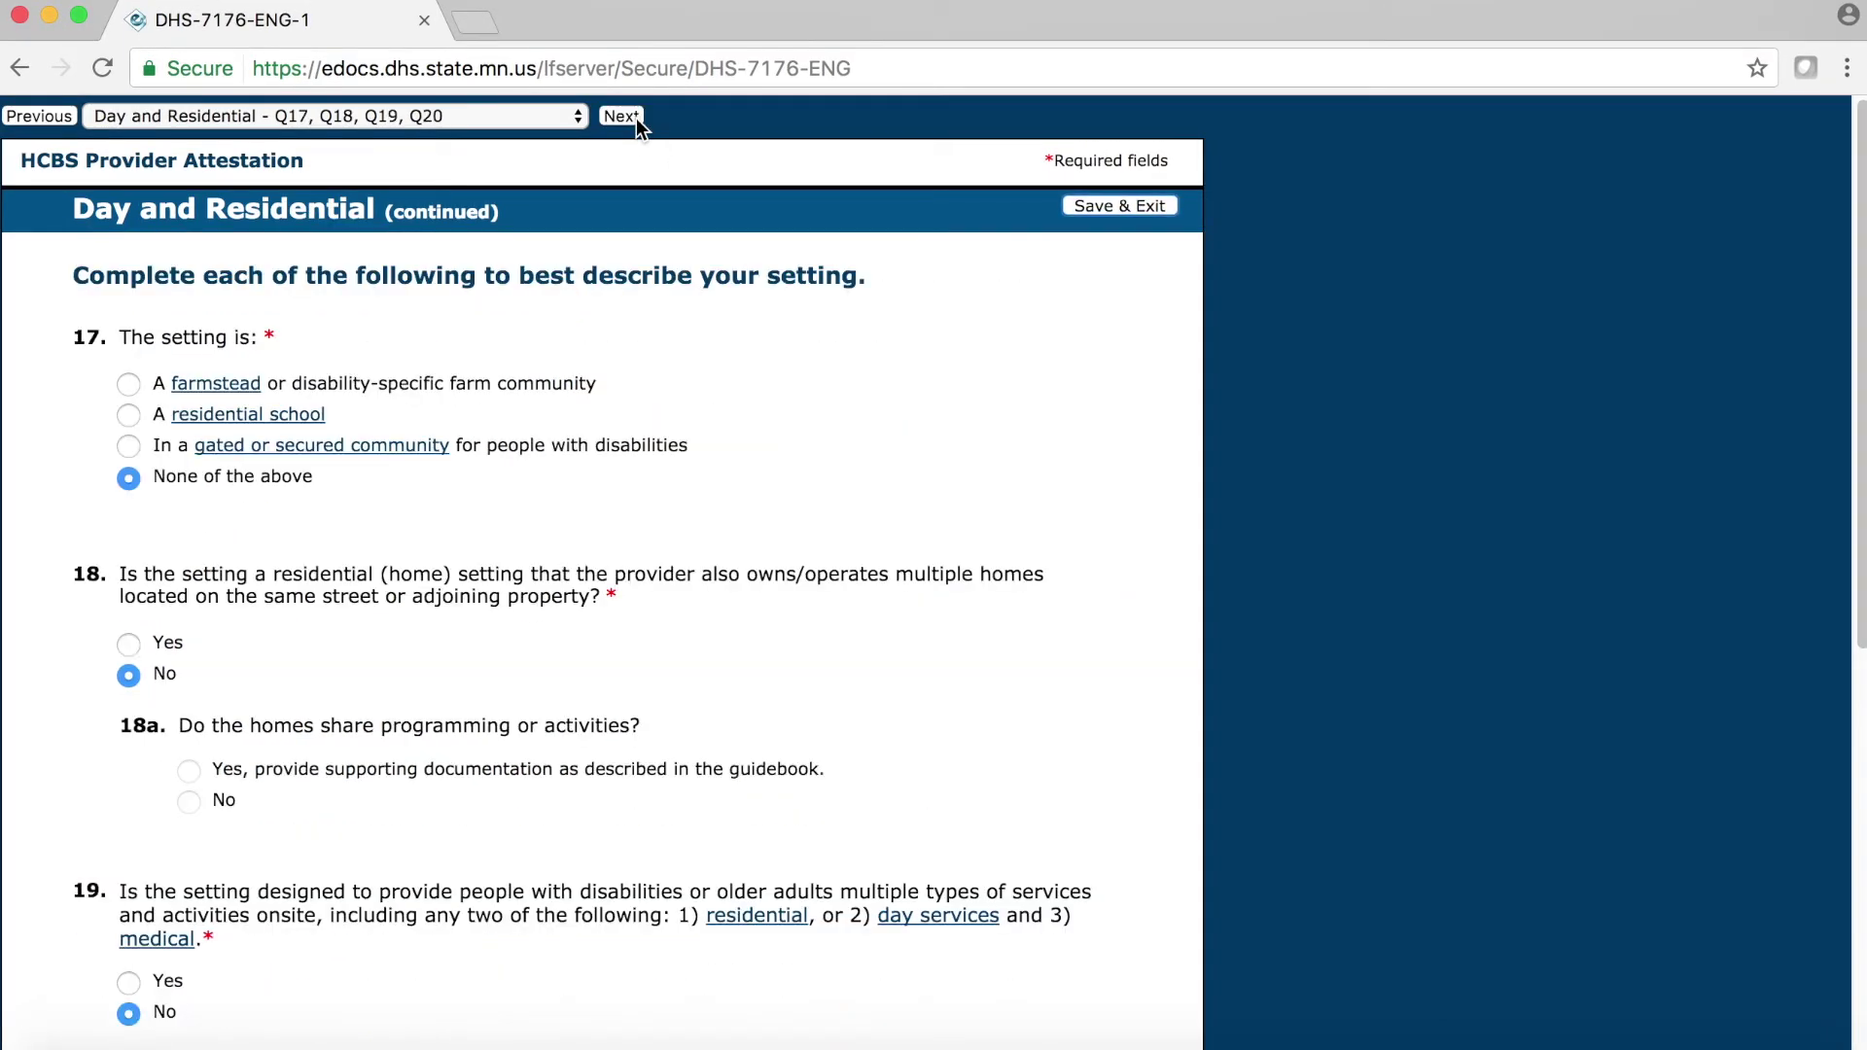
left_click(636, 119)
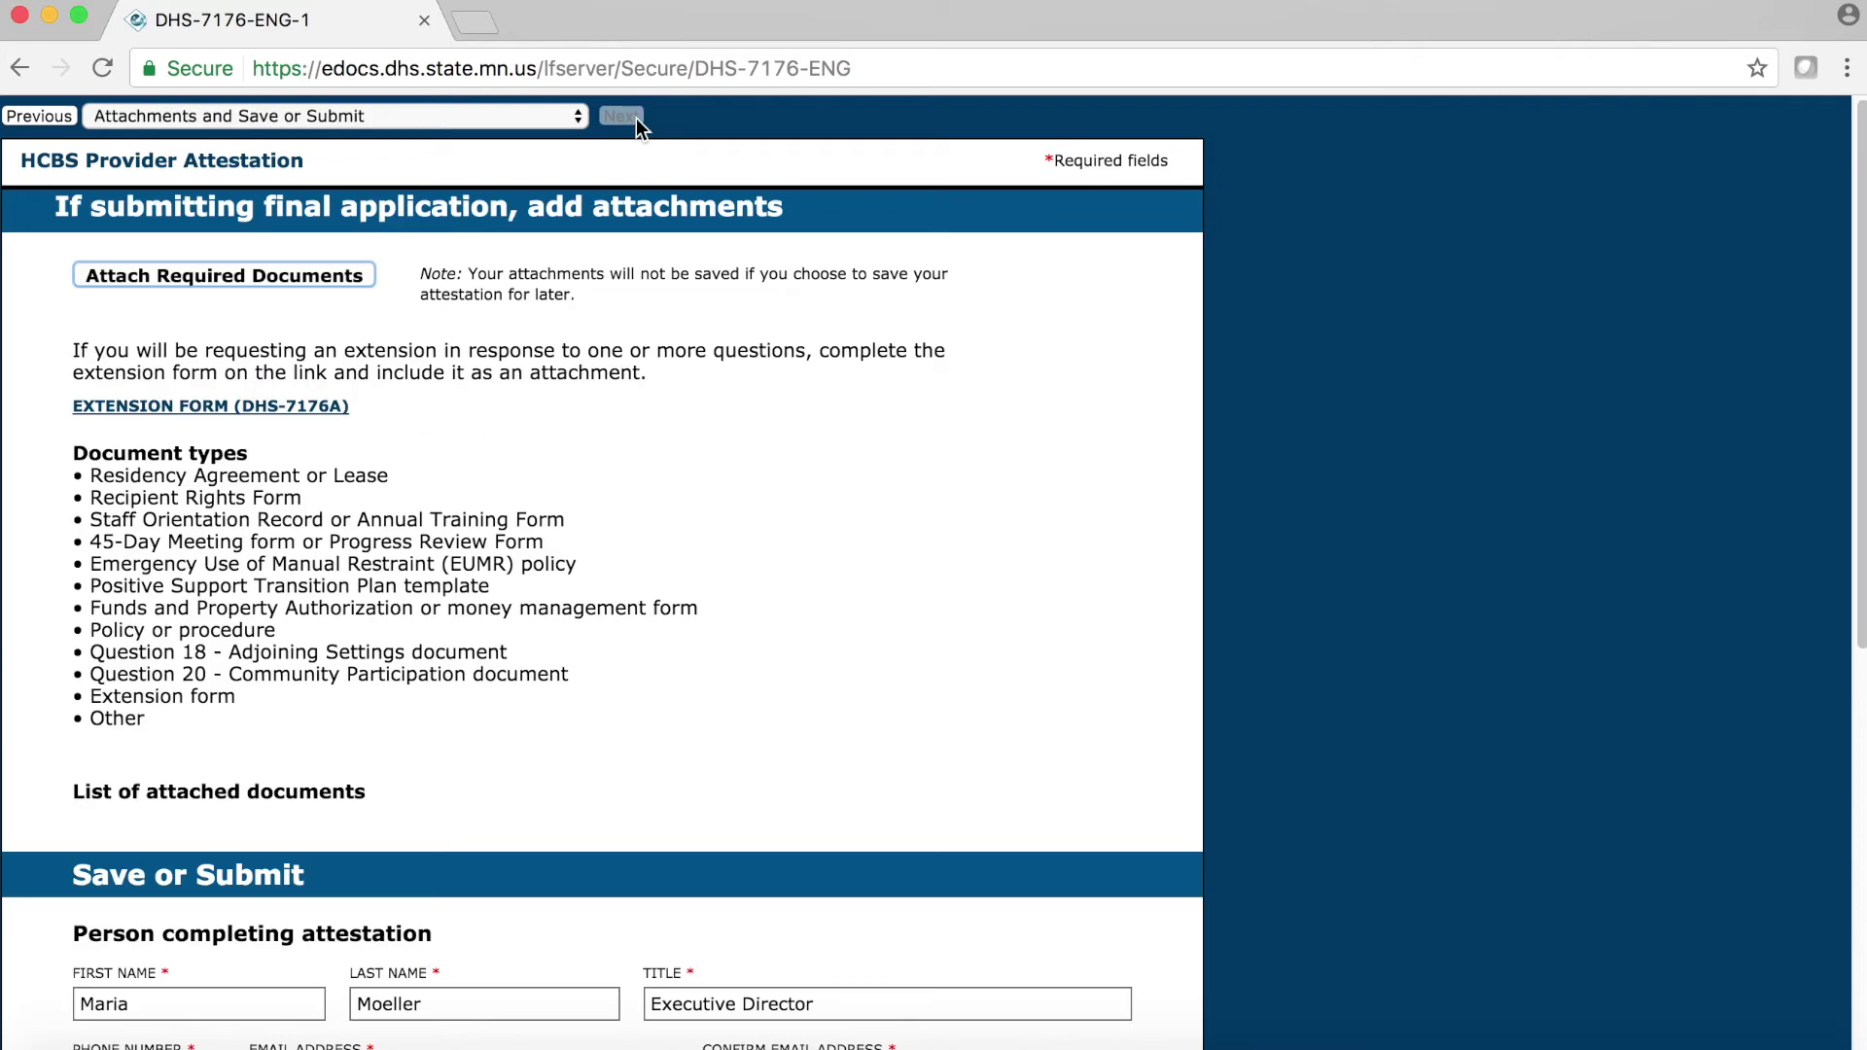
scroll(230, 901, "down", 6)
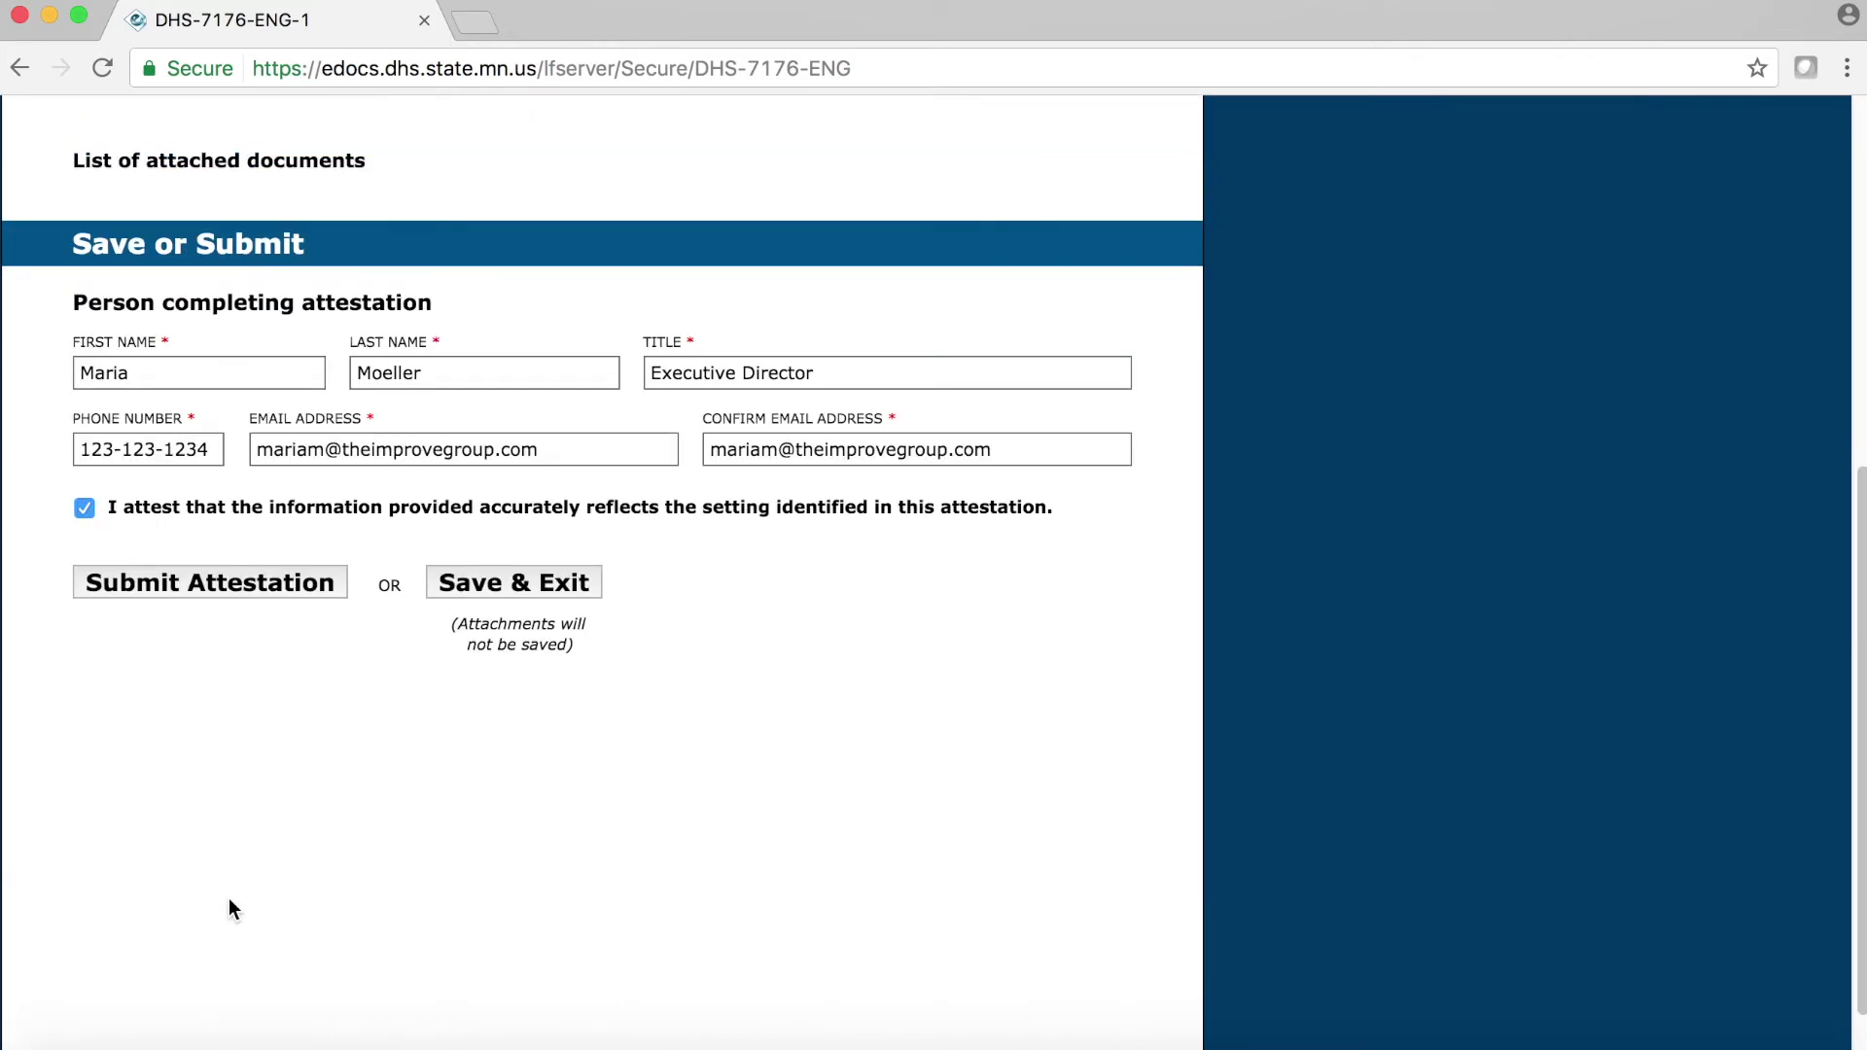
left_click(217, 587)
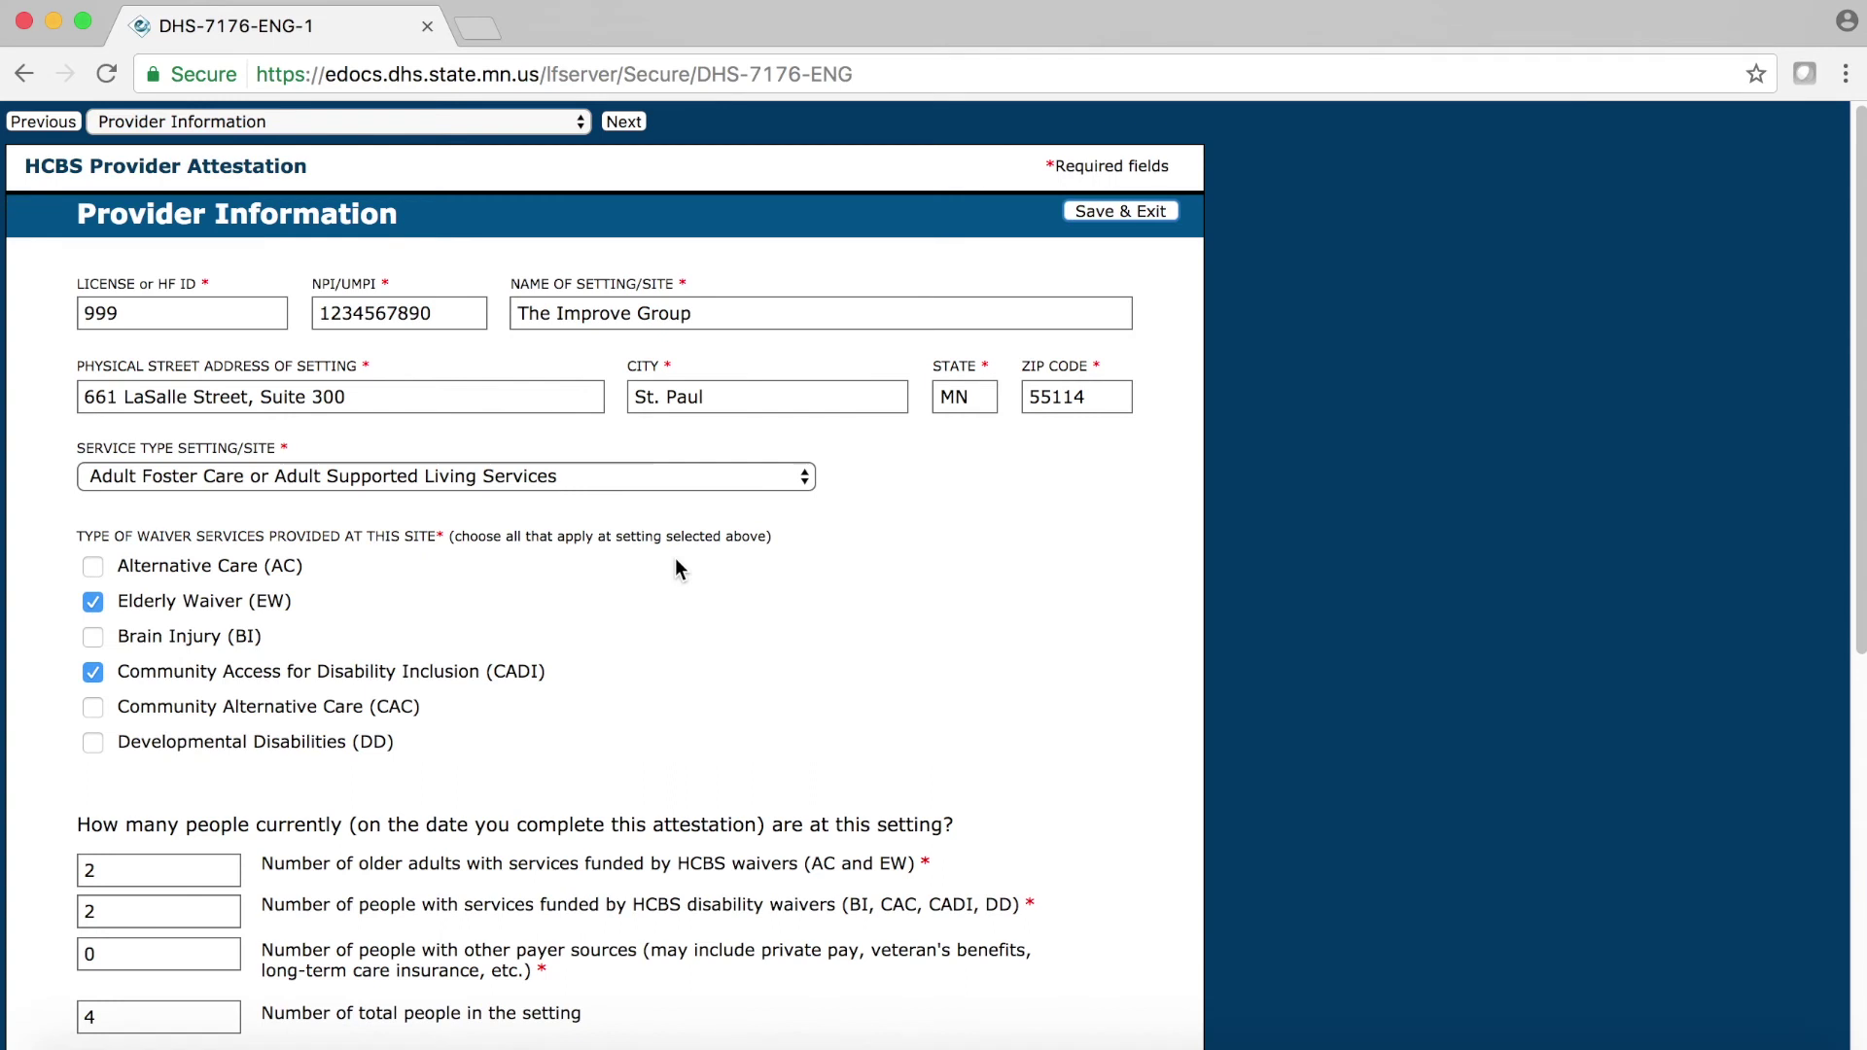
- On the Attachments and Save or Submit page, attach the file "Example - Funds and authorization form.pdf" from the Attestation Forms folder
left_click(576, 120)
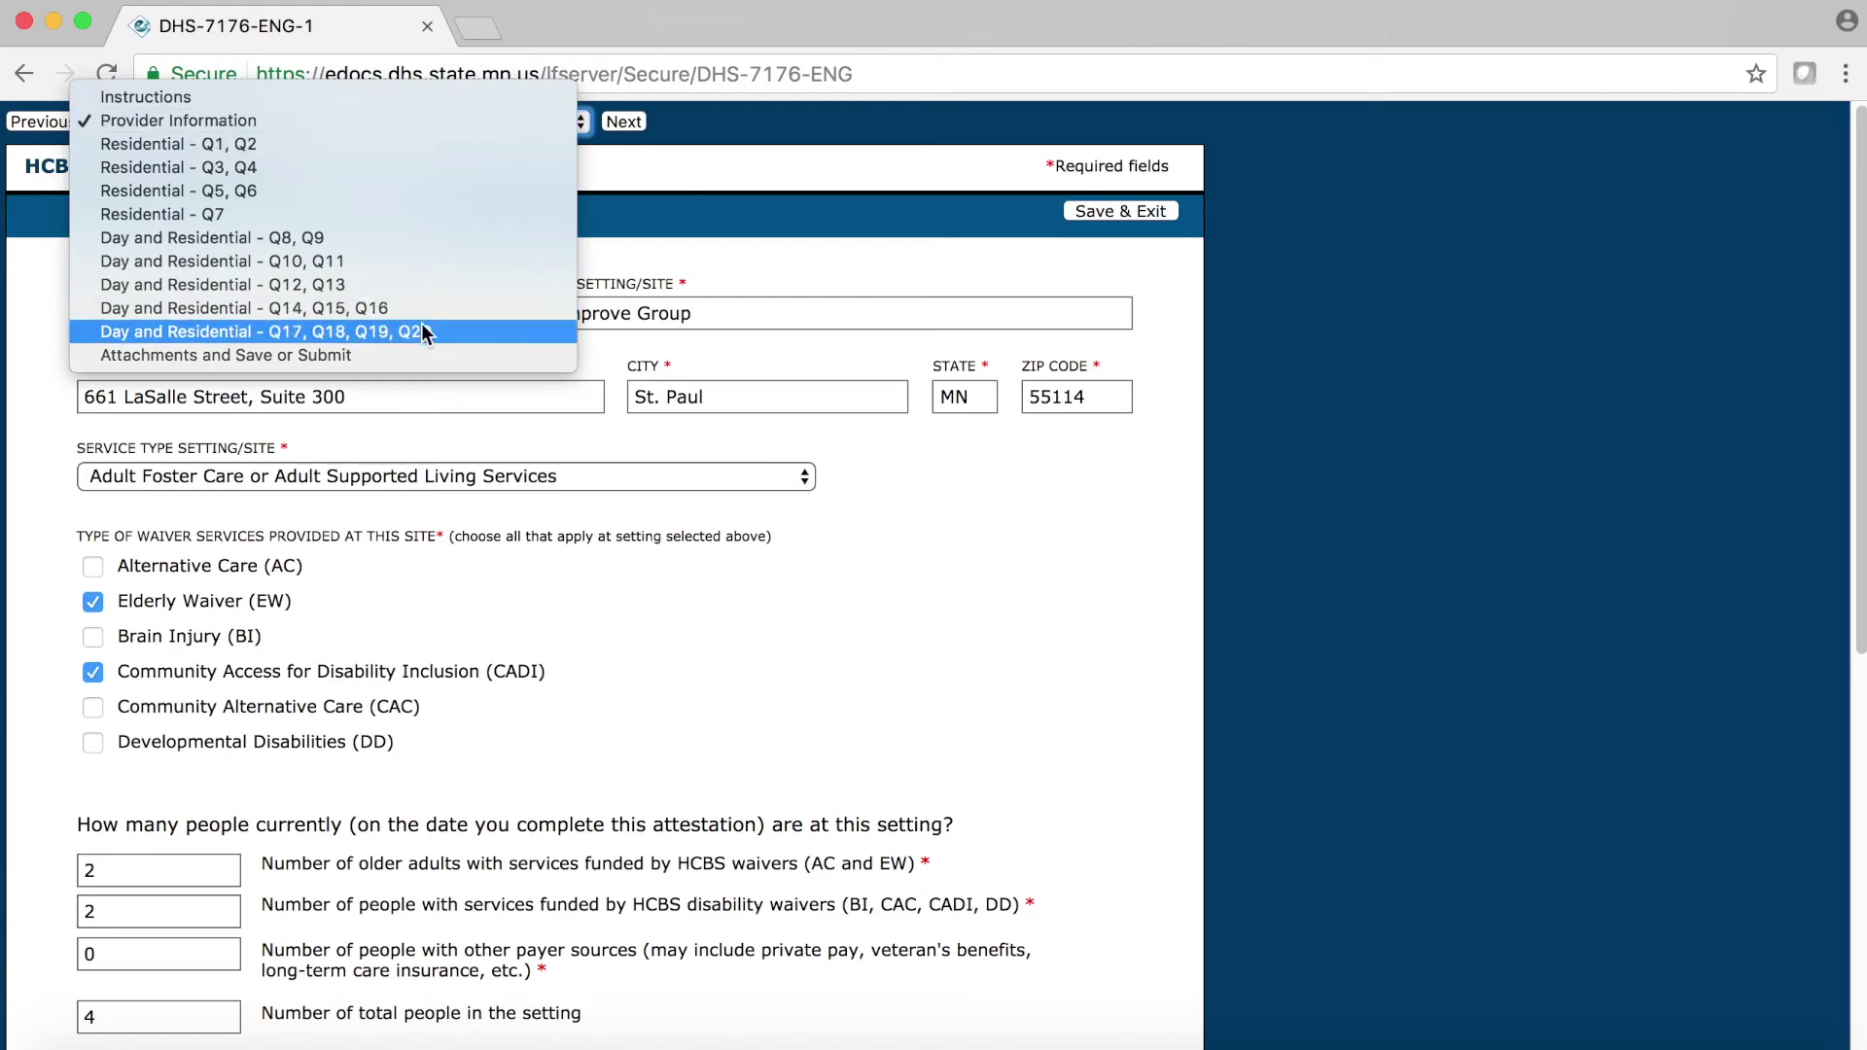
left_click(386, 355)
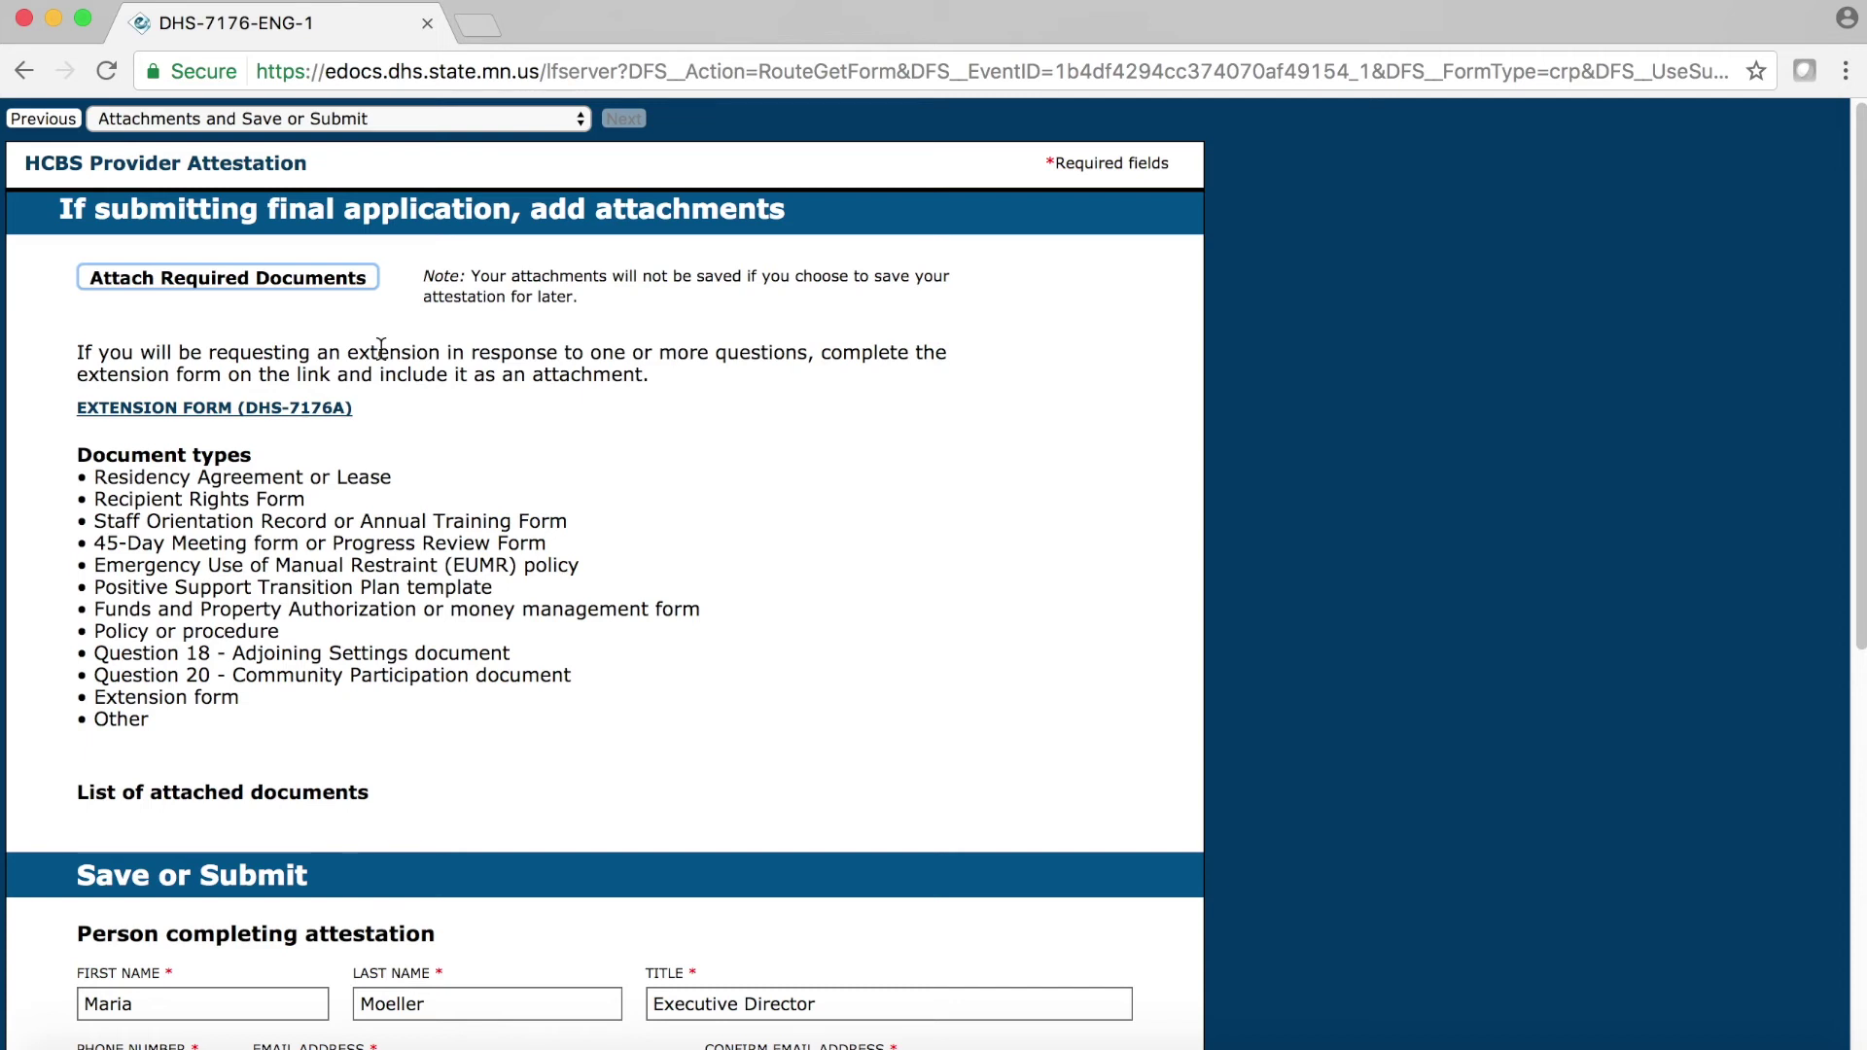
left_click(313, 280)
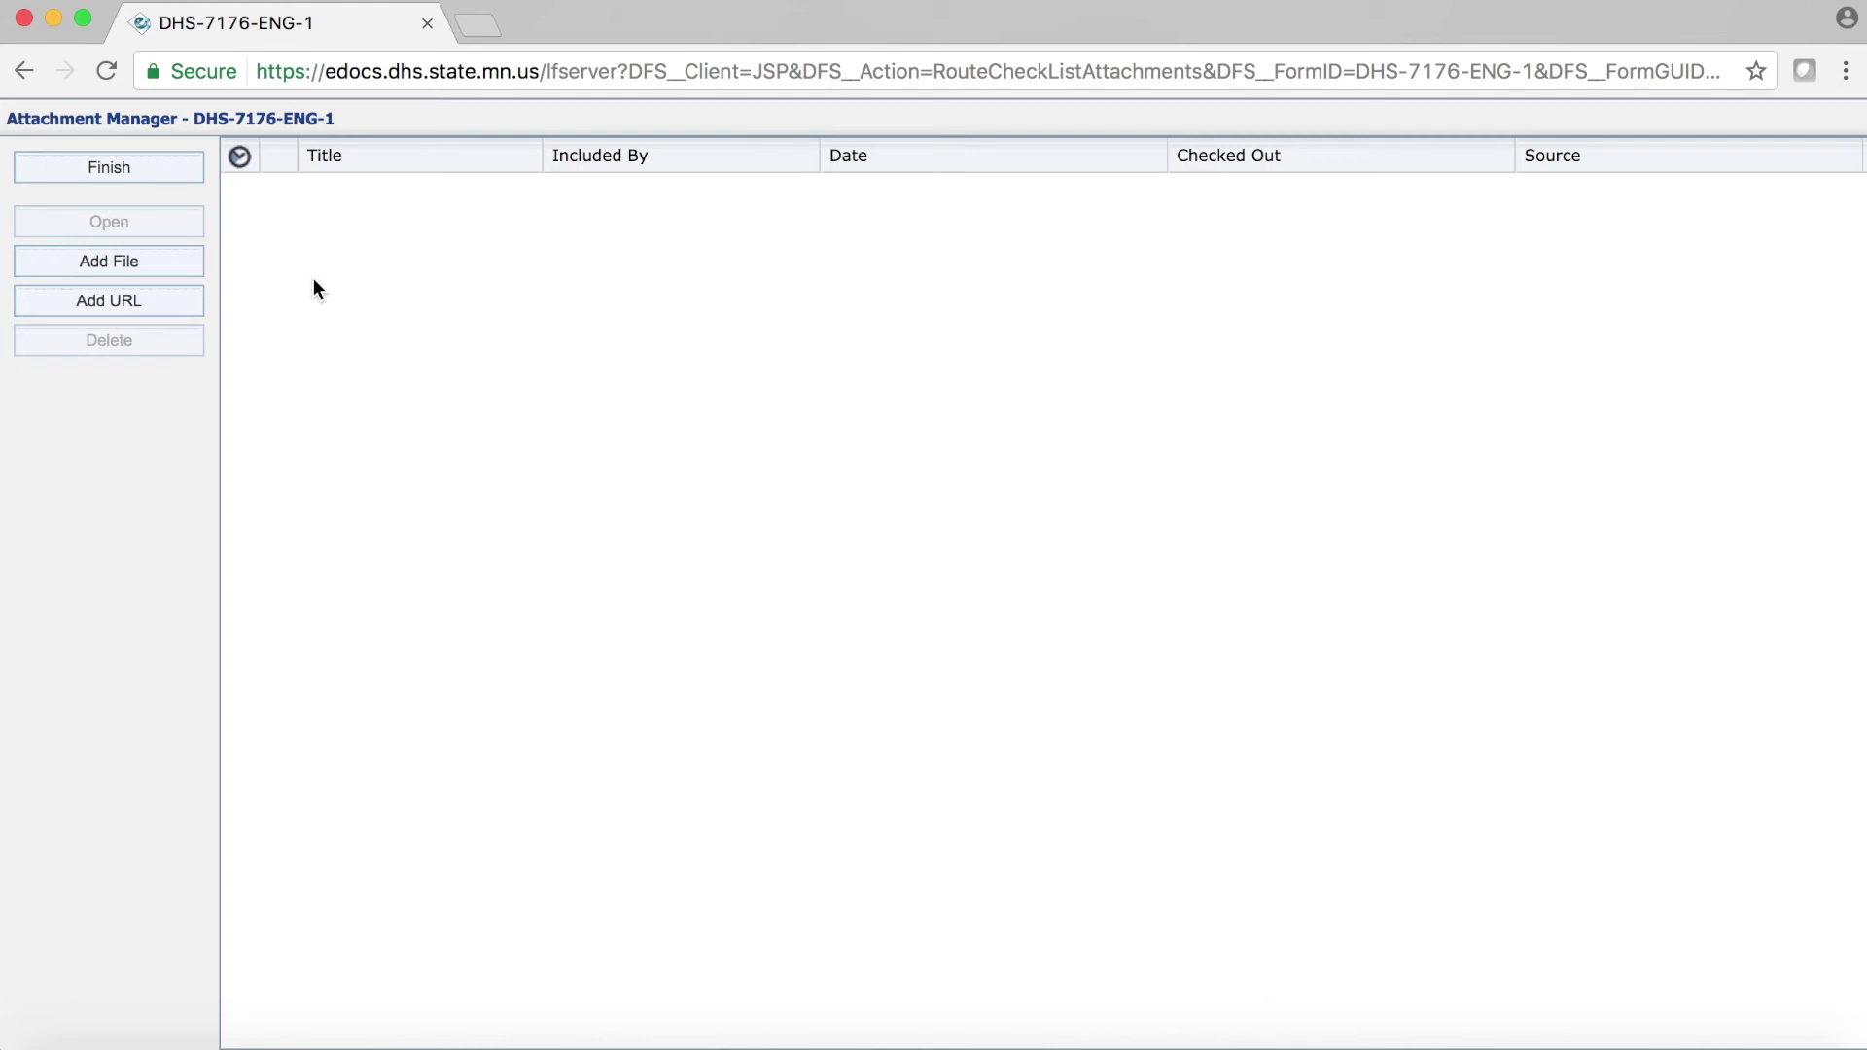
left_click(197, 278)
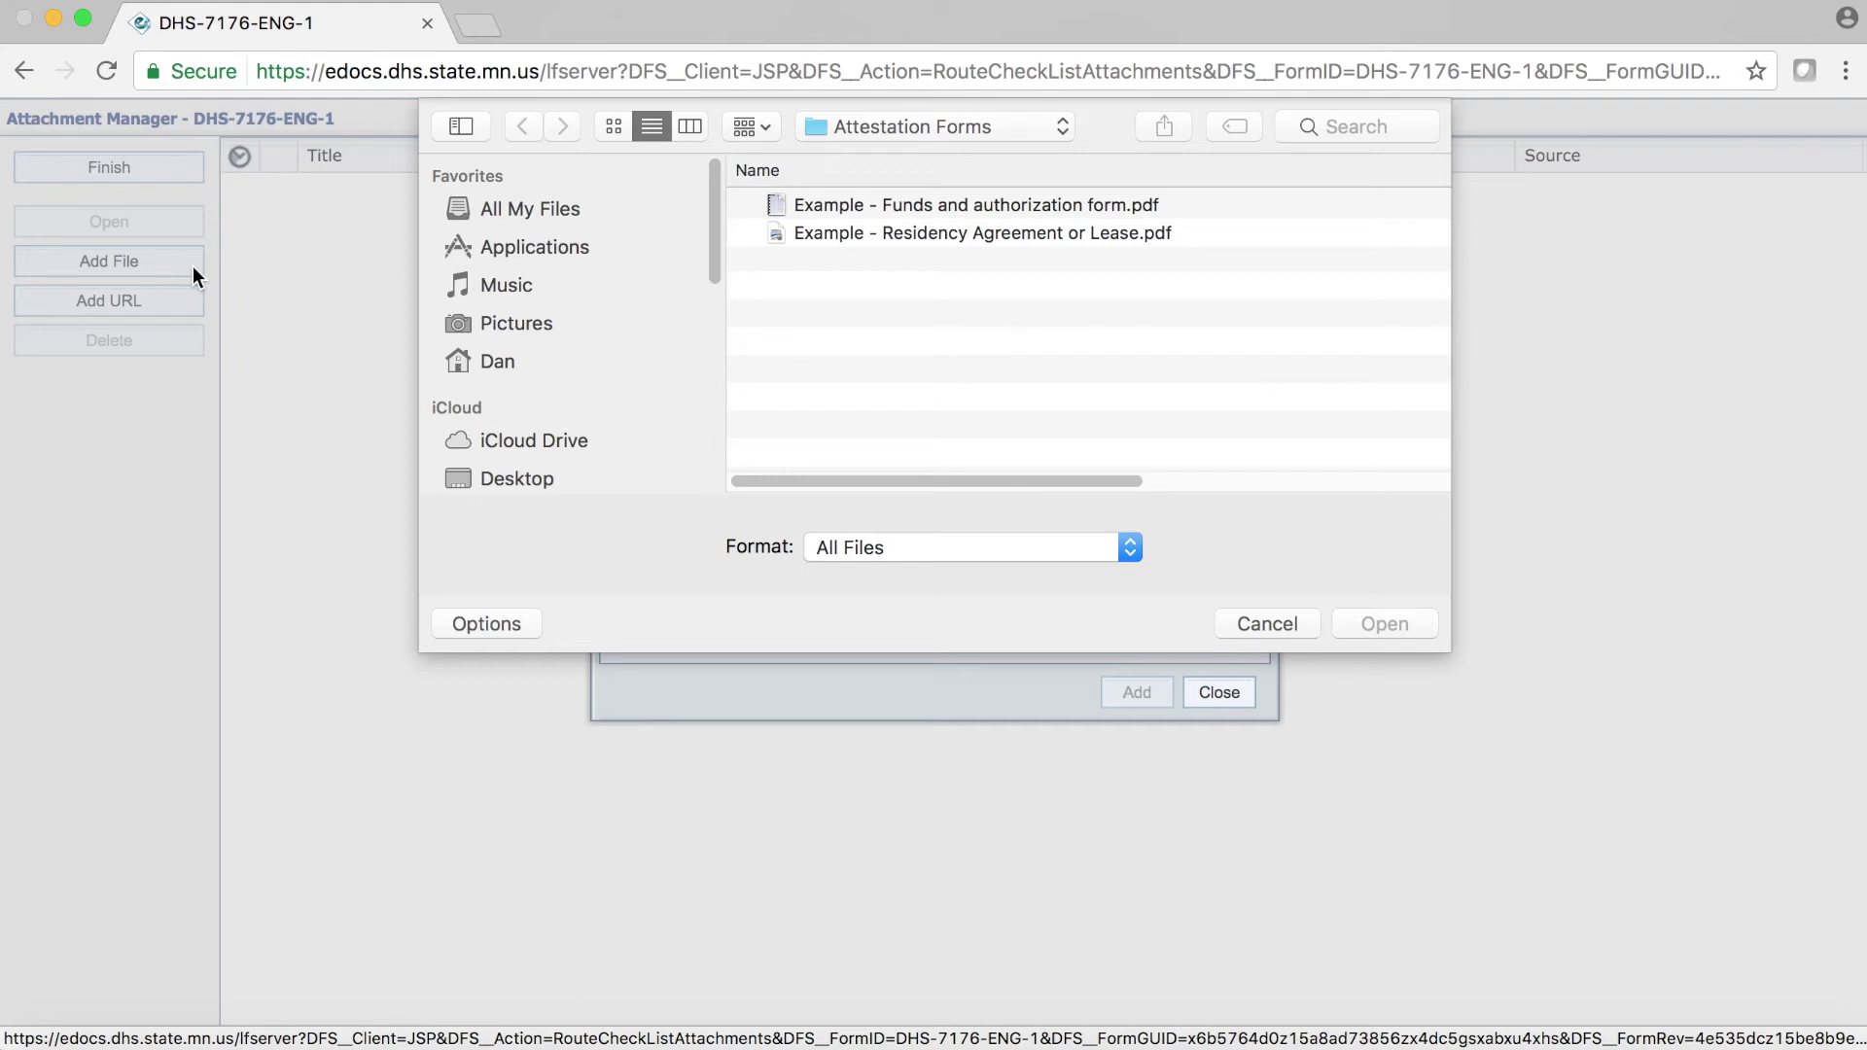
left_click(1057, 206)
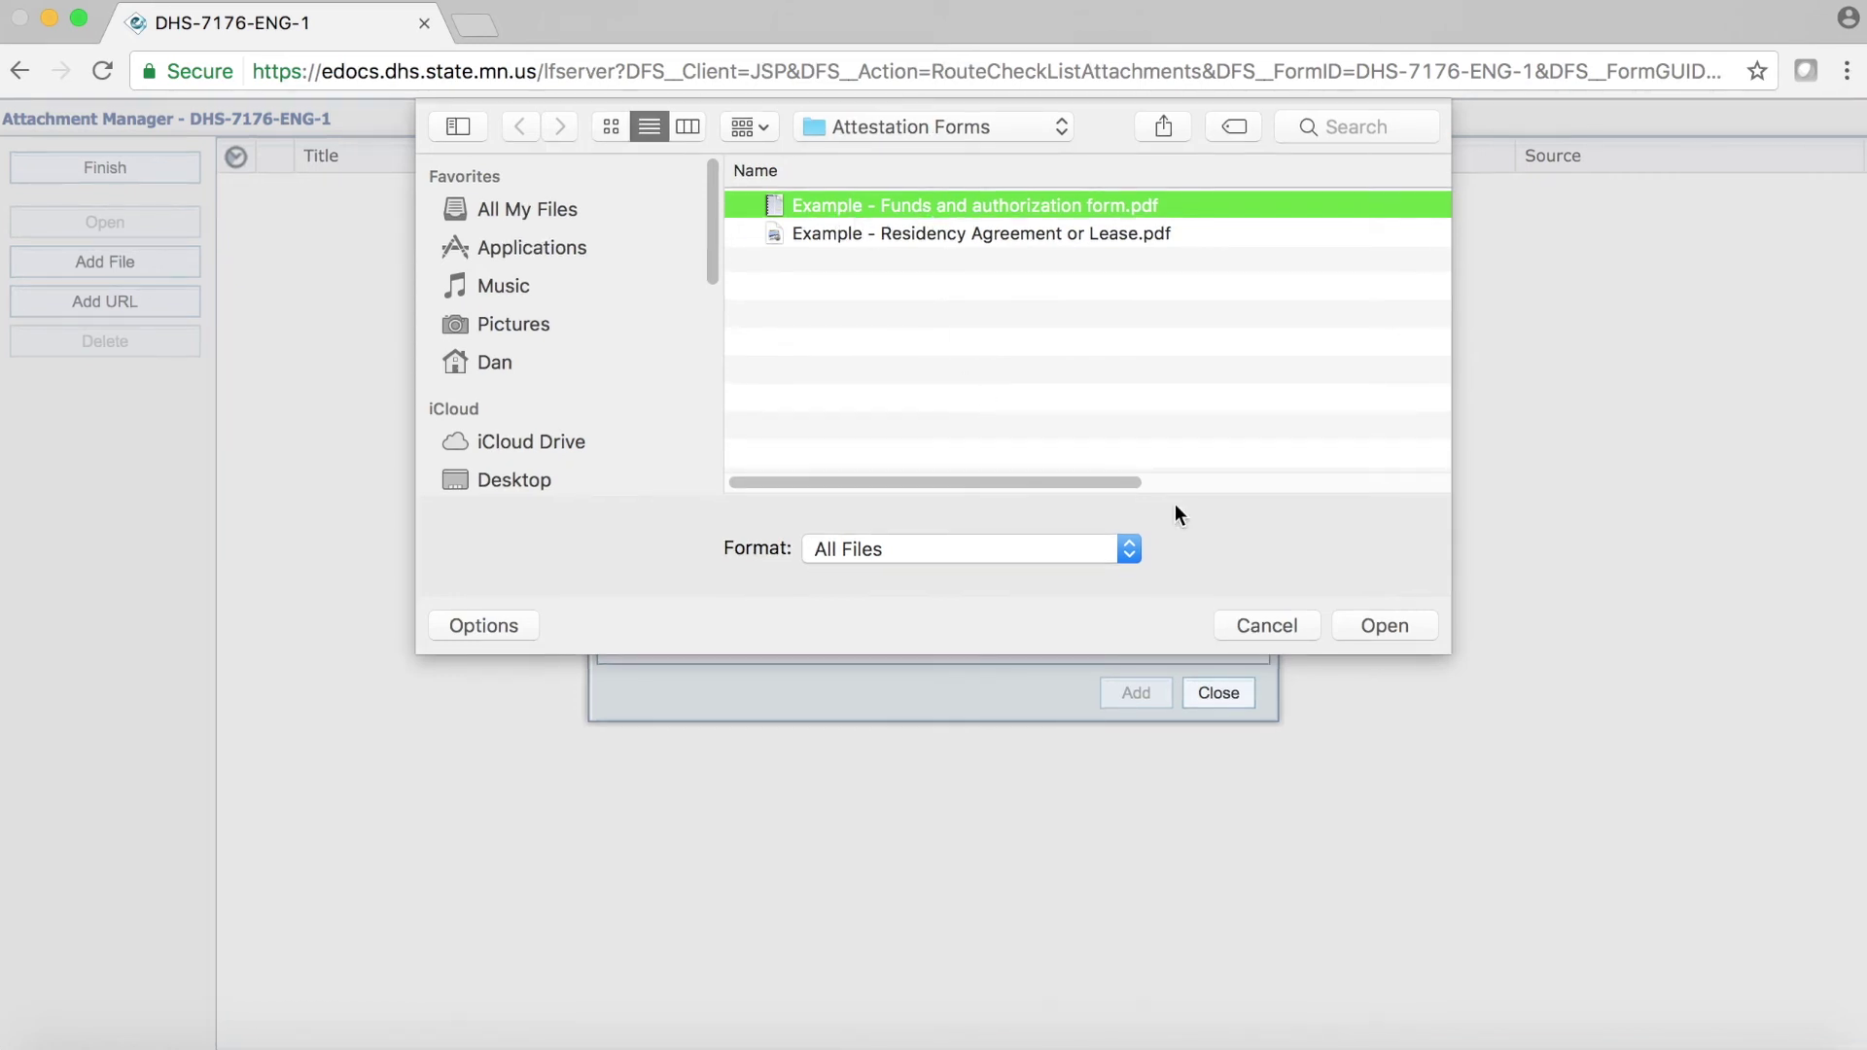
left_click(1412, 630)
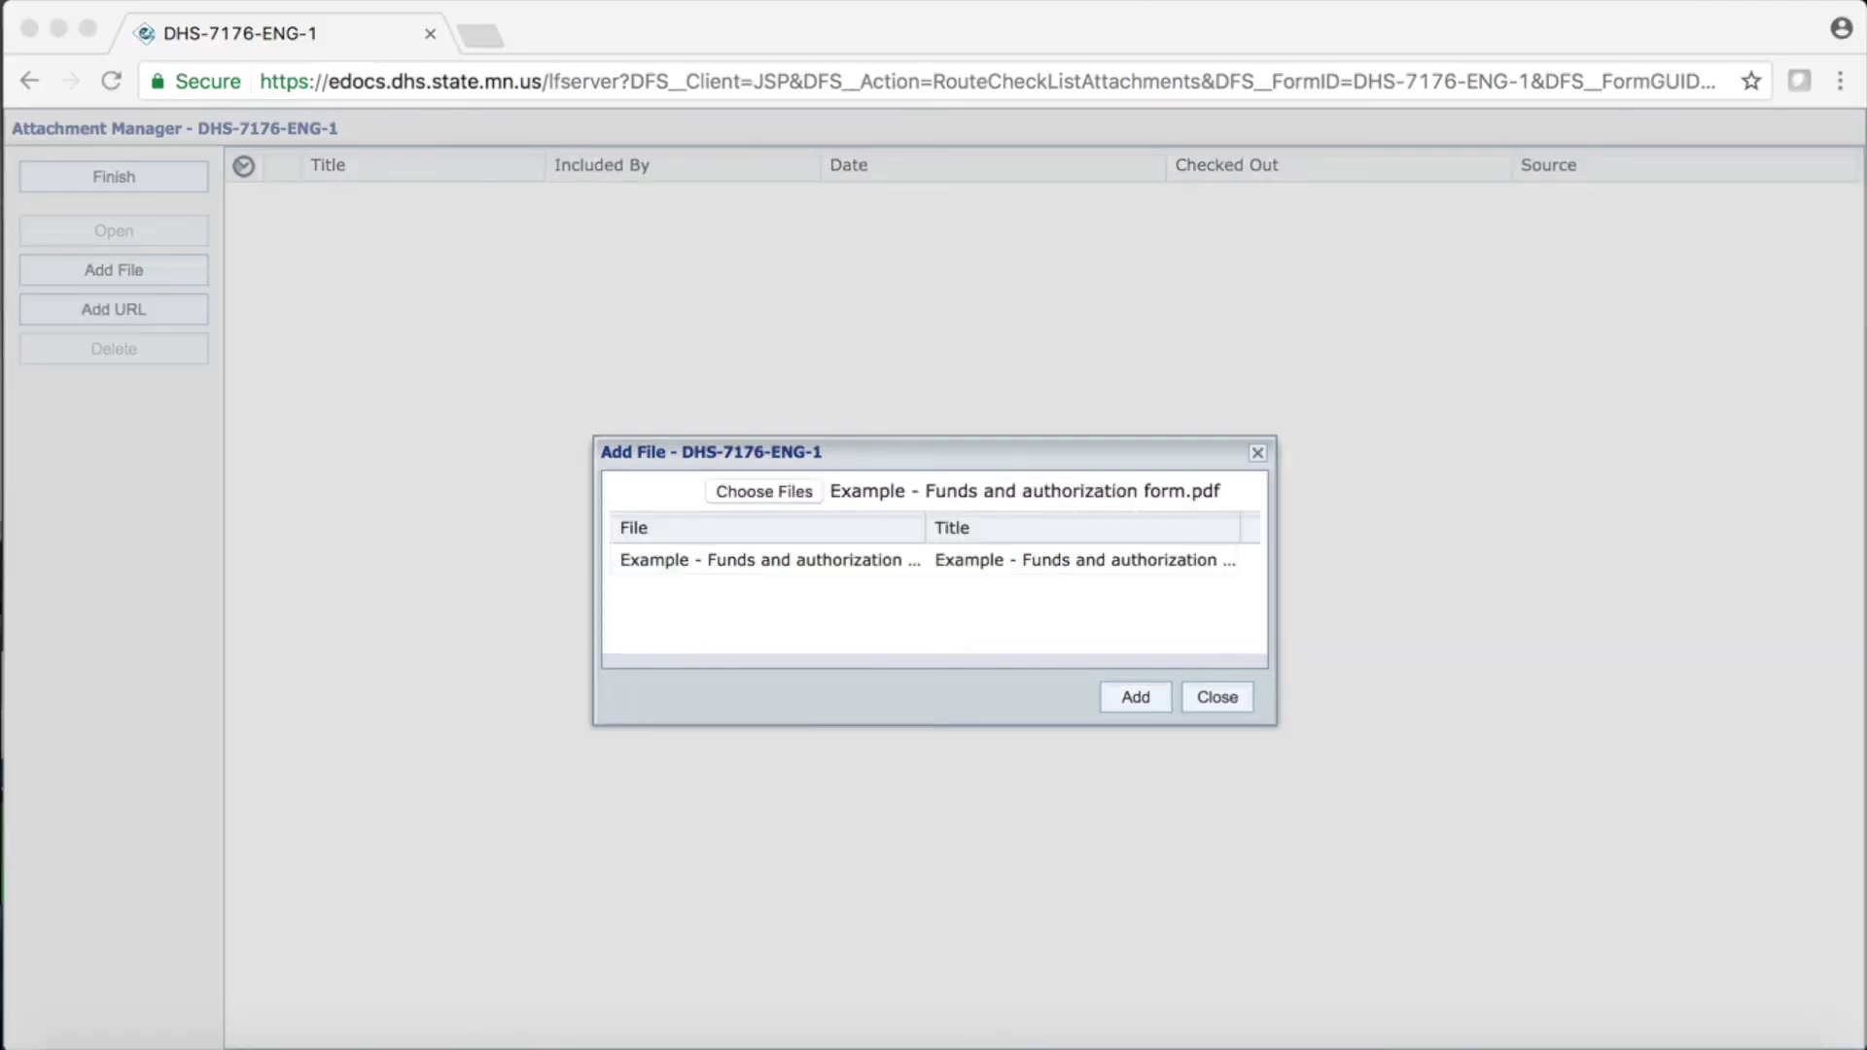
left_click(1152, 696)
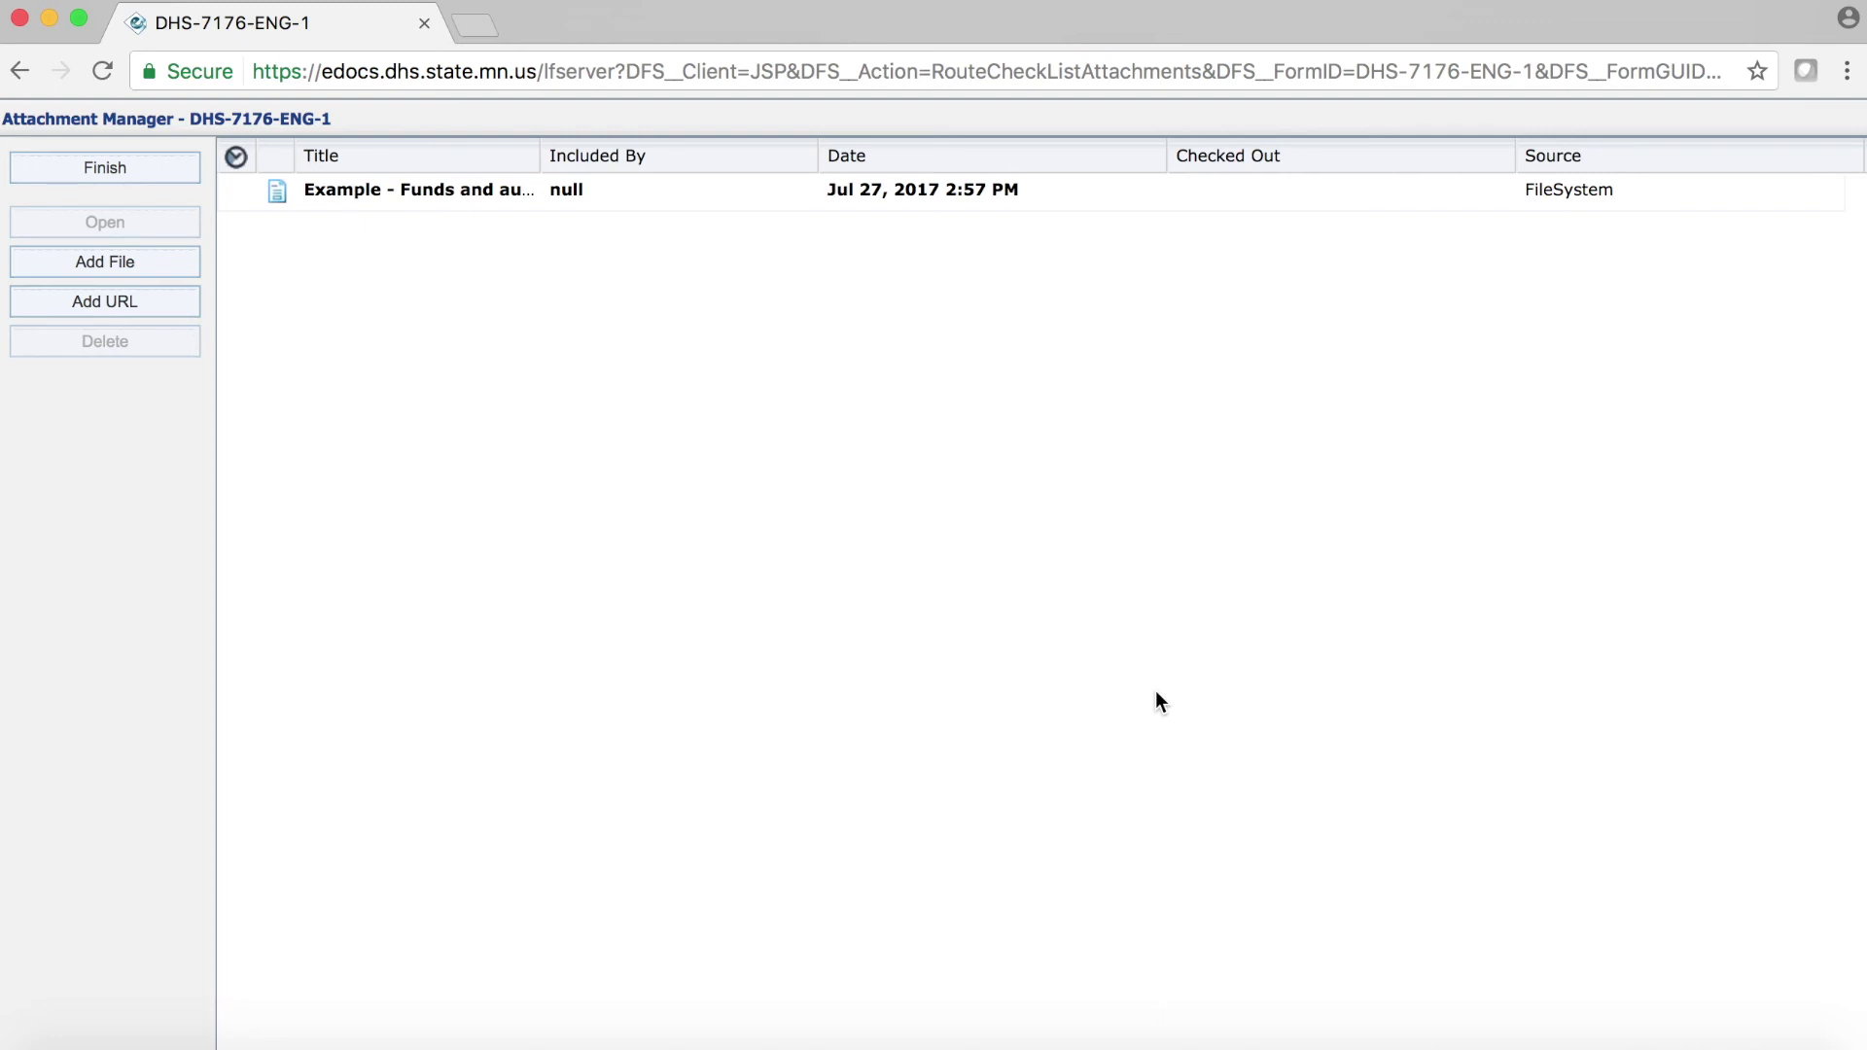
left_click(130, 172)
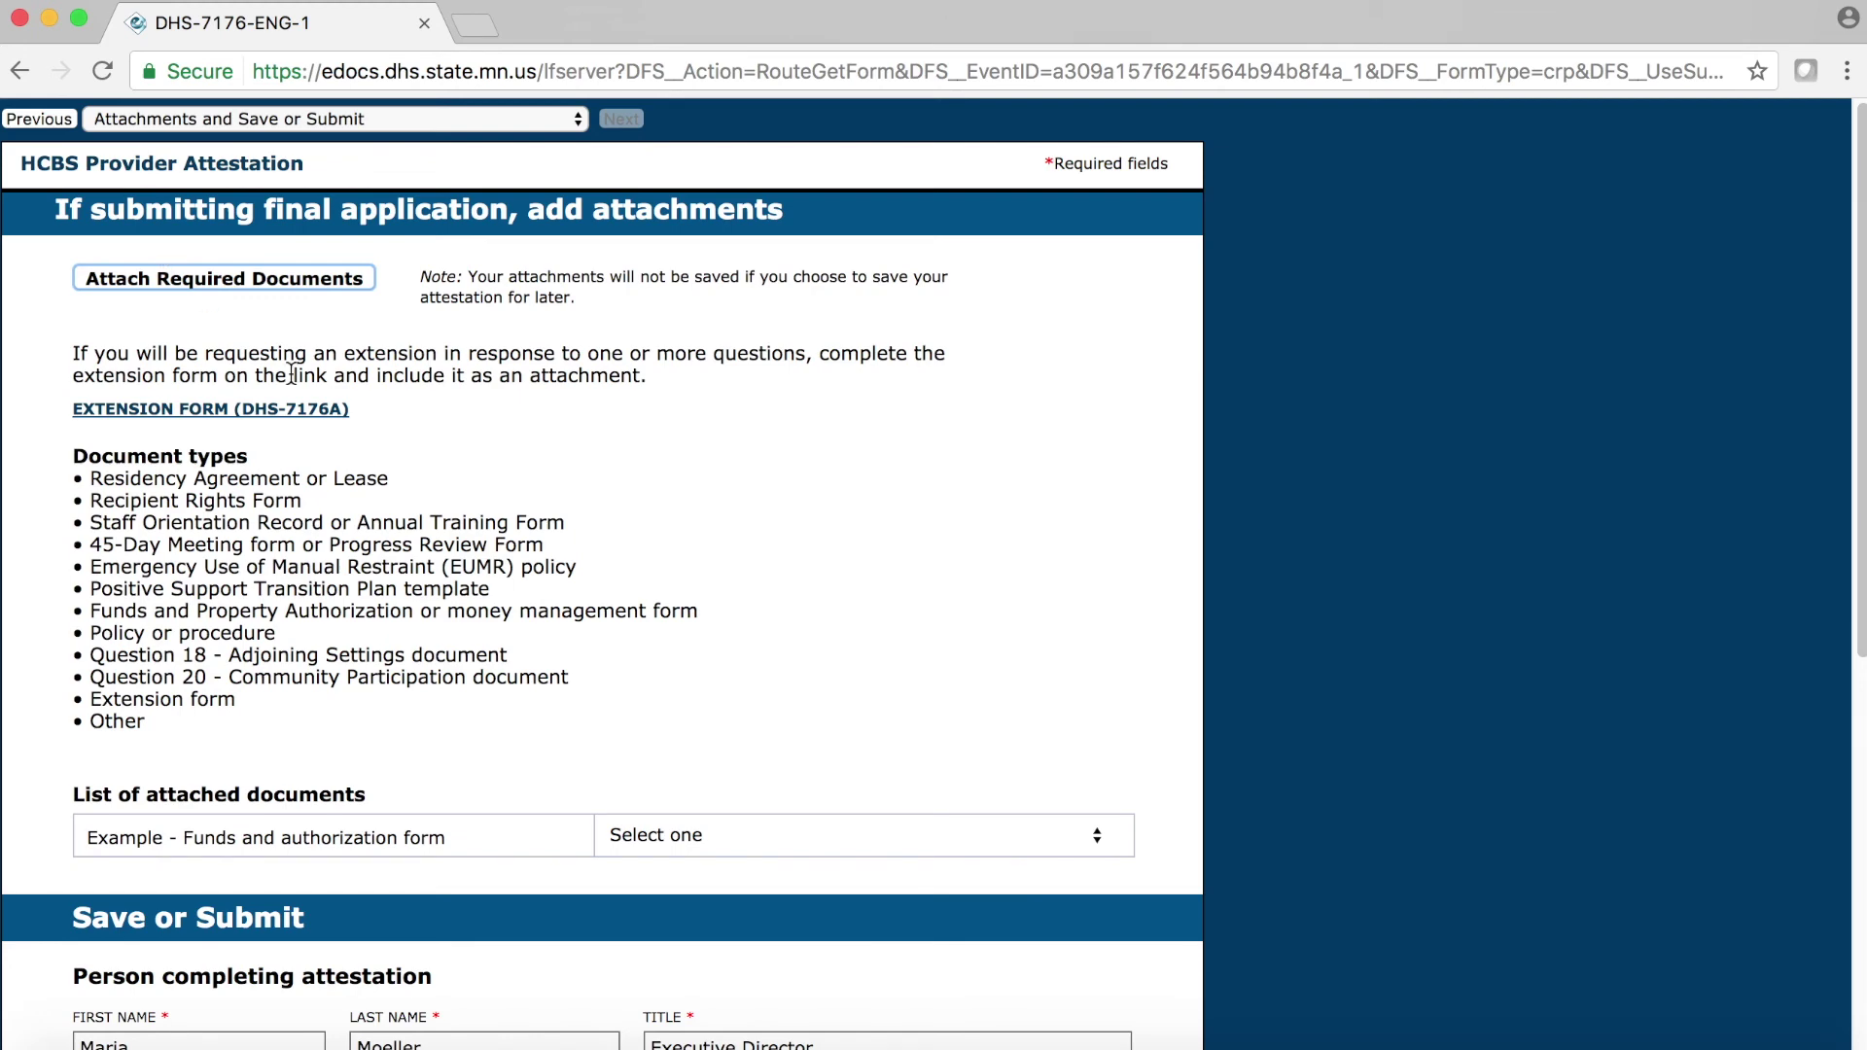
- Set the attached document's type to "Funds and Property Authorization or money management form" and submit the attestation
scroll(292, 375, "down", 2)
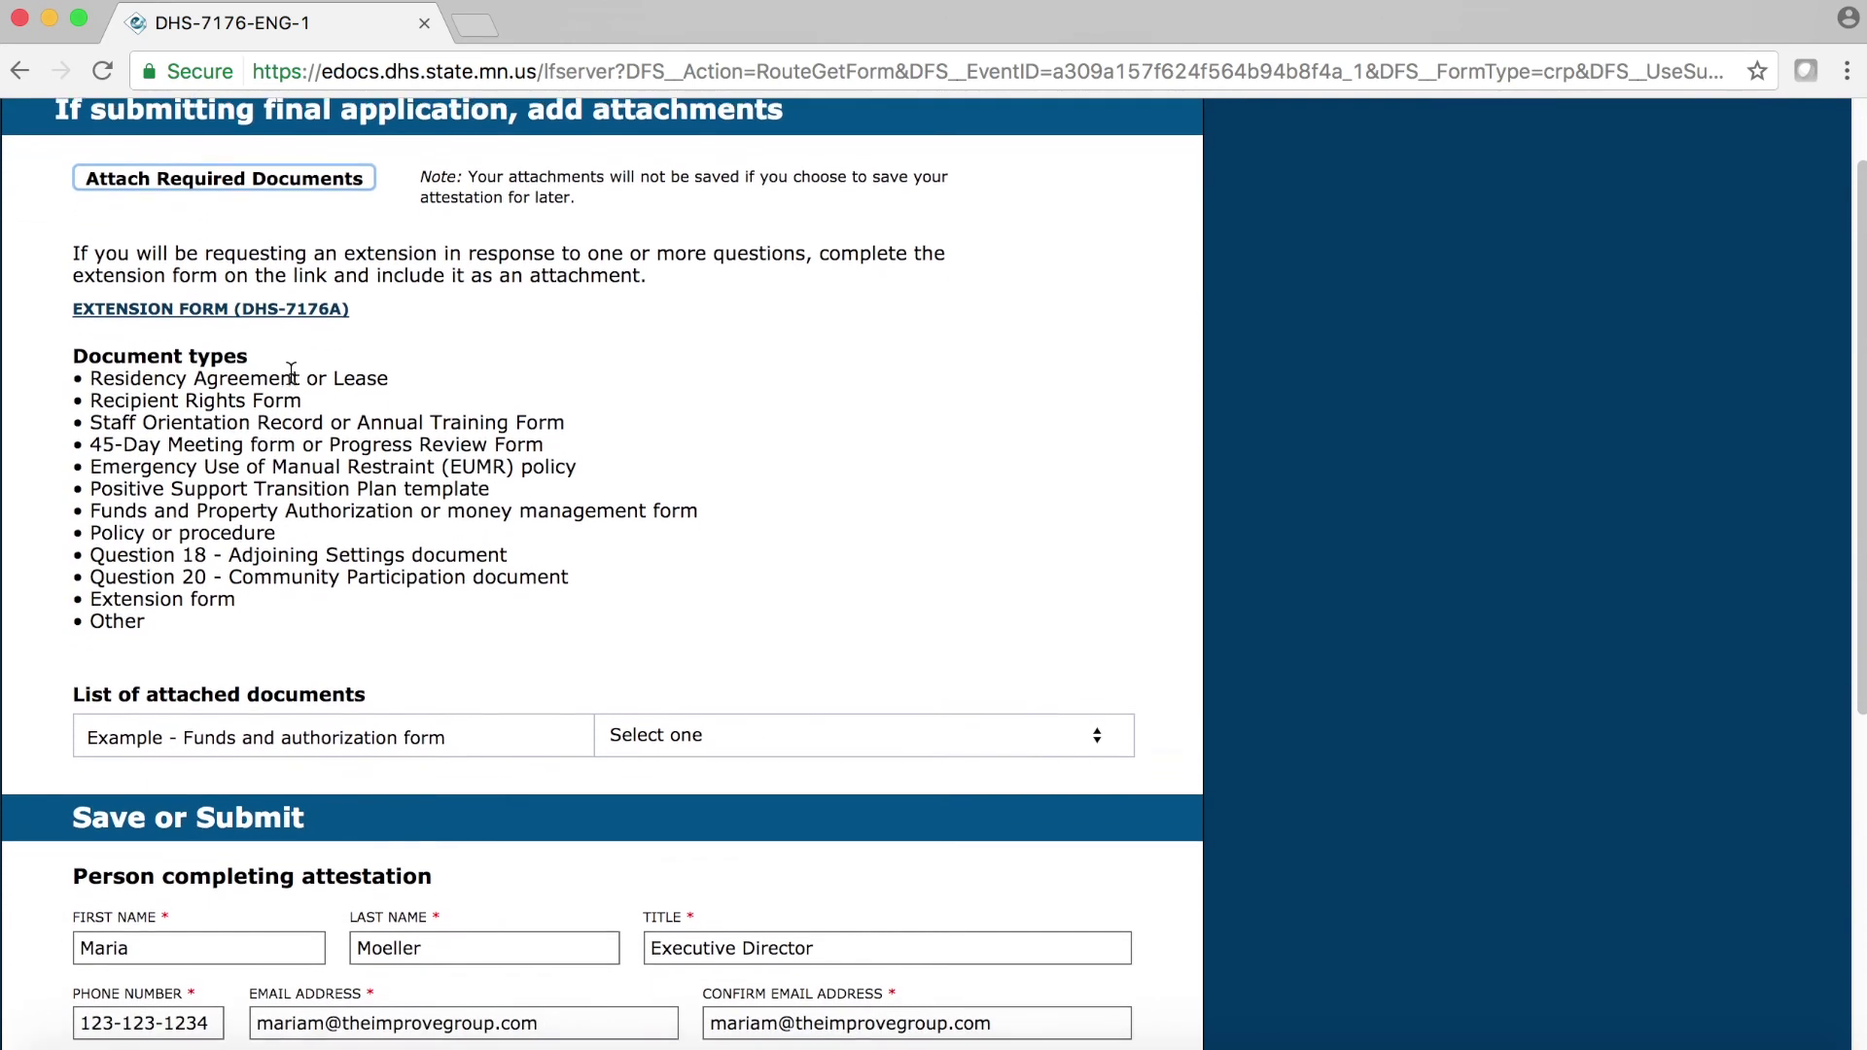
scroll(291, 374, "down", 1)
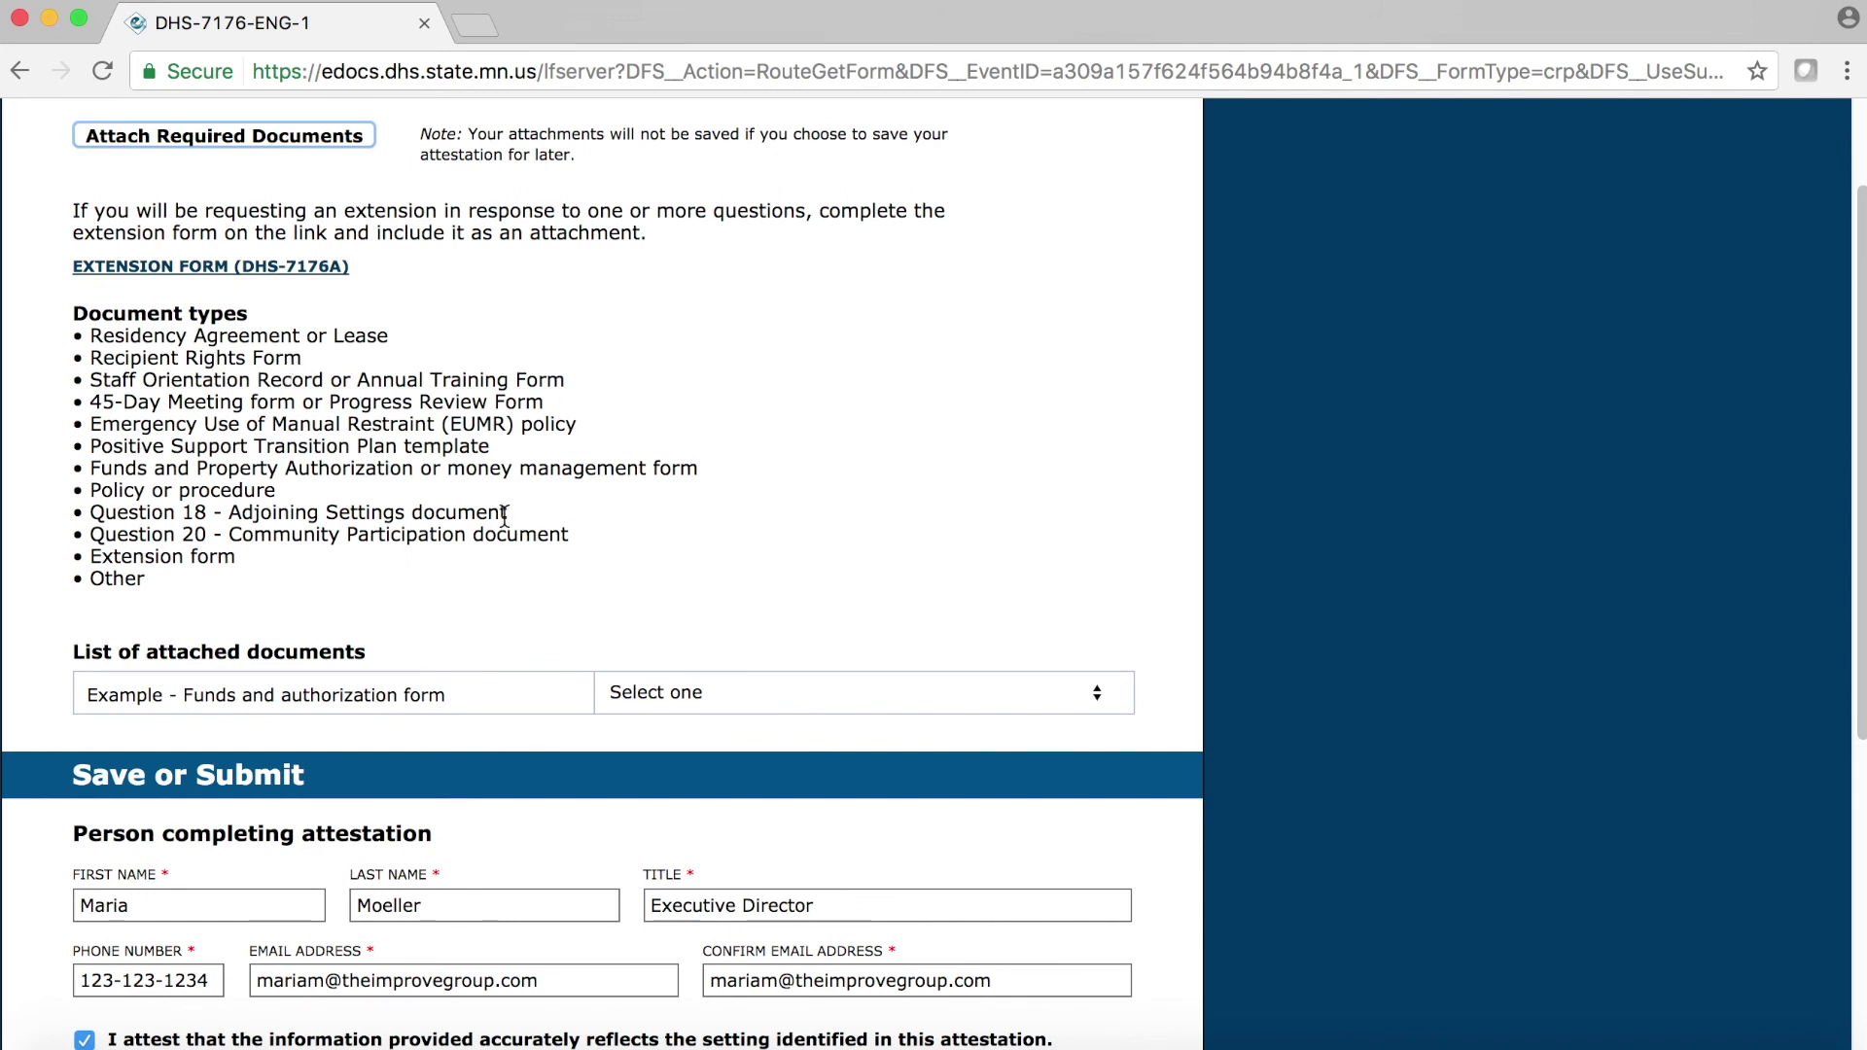
left_click(1100, 697)
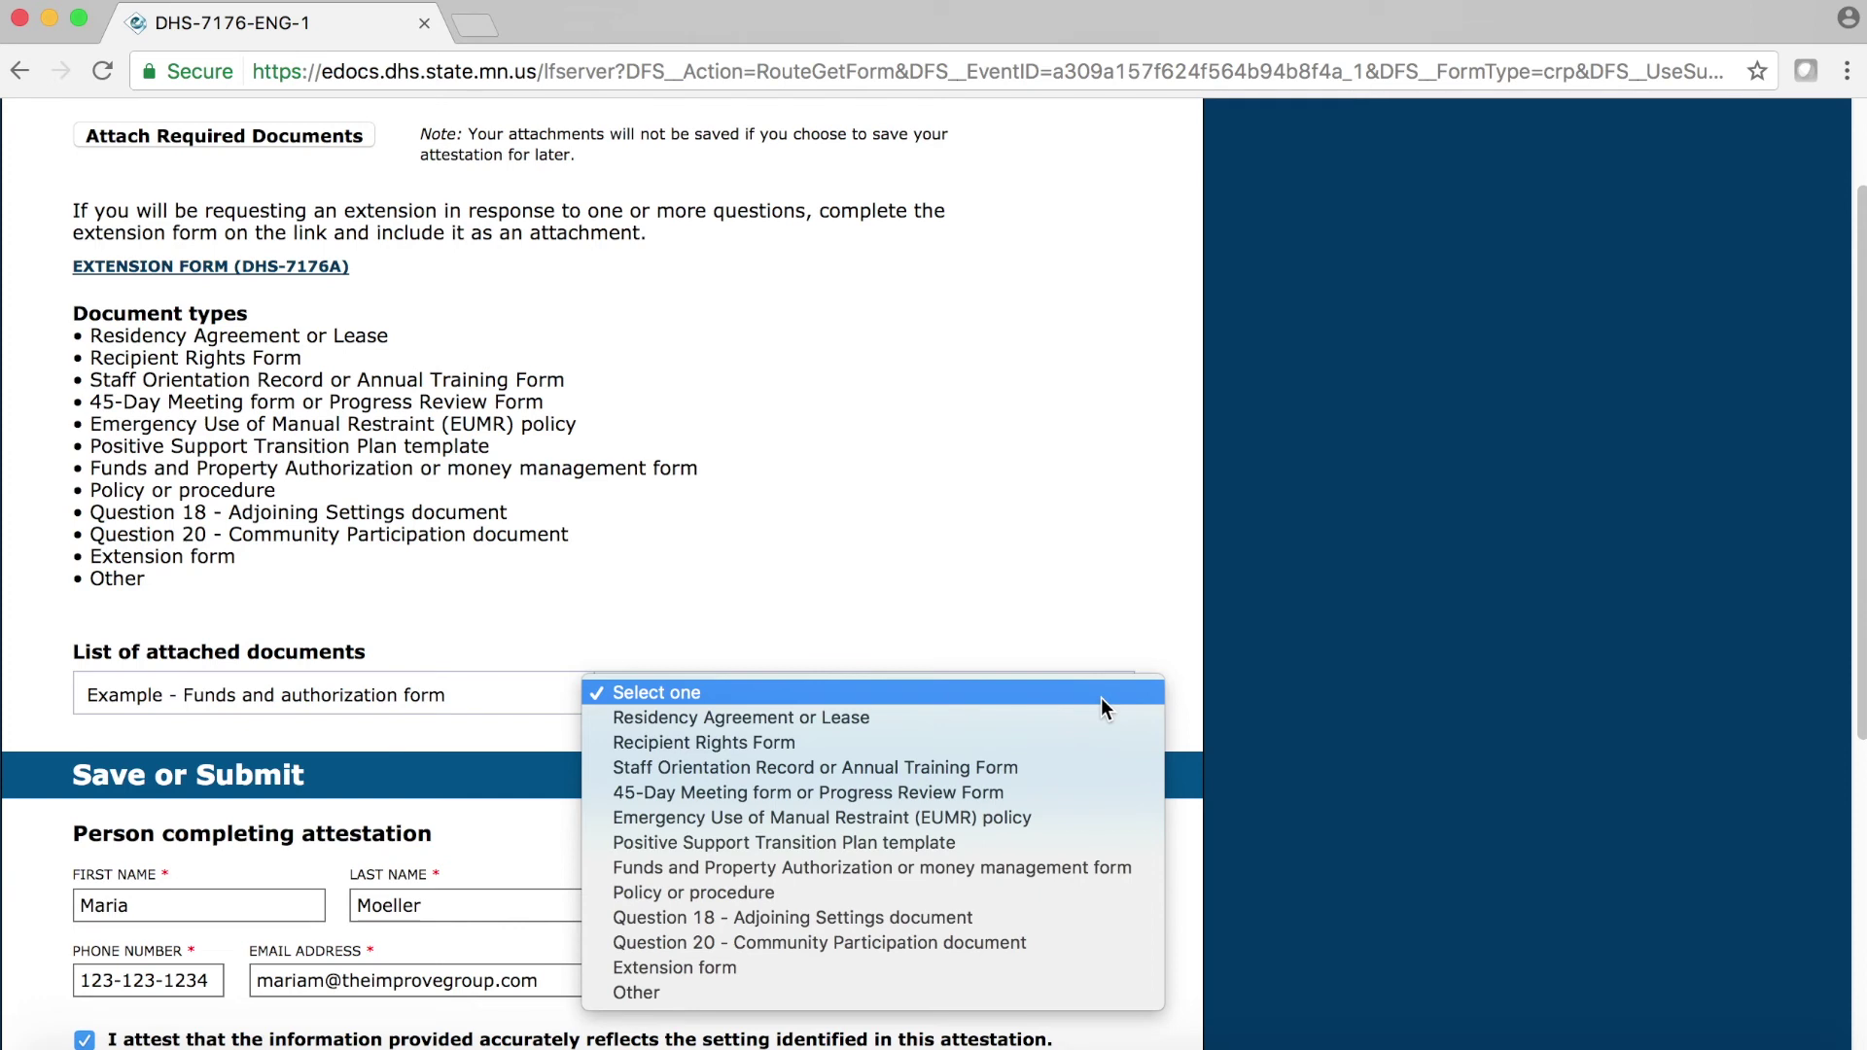
left_click(976, 866)
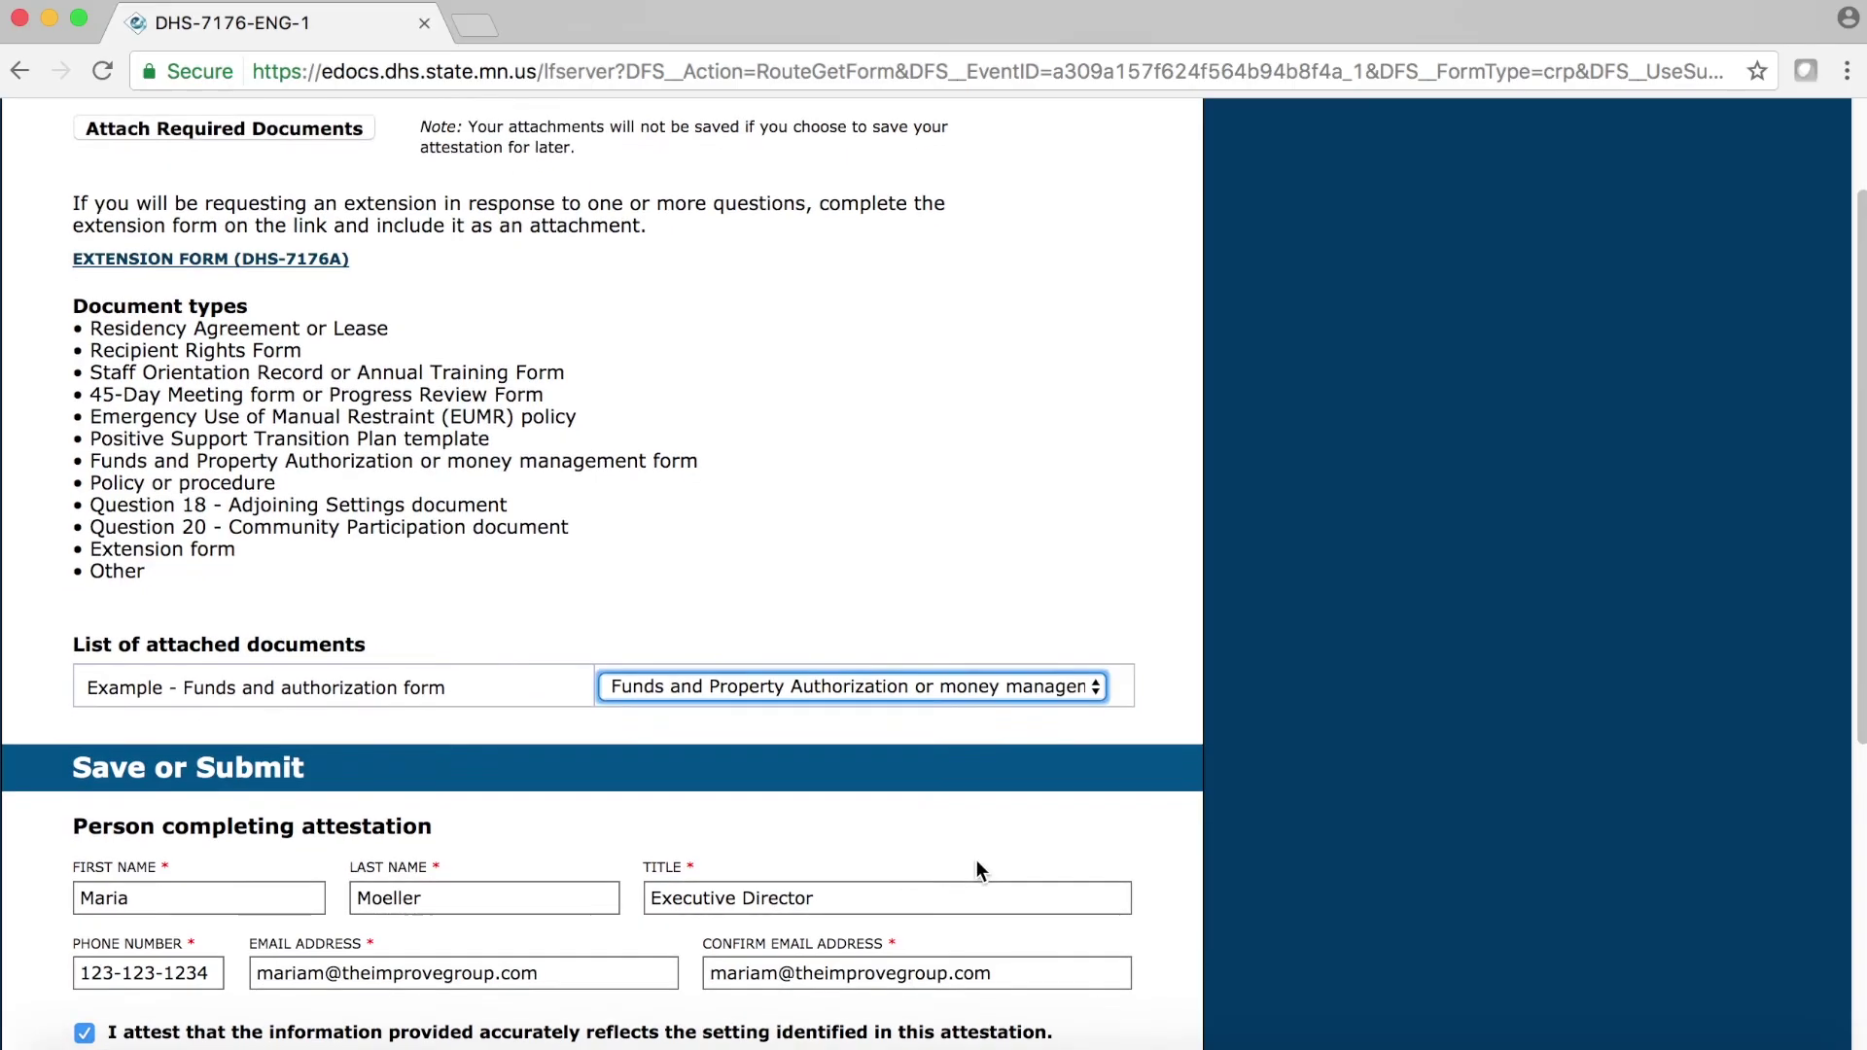
scroll(976, 859, "down", 5)
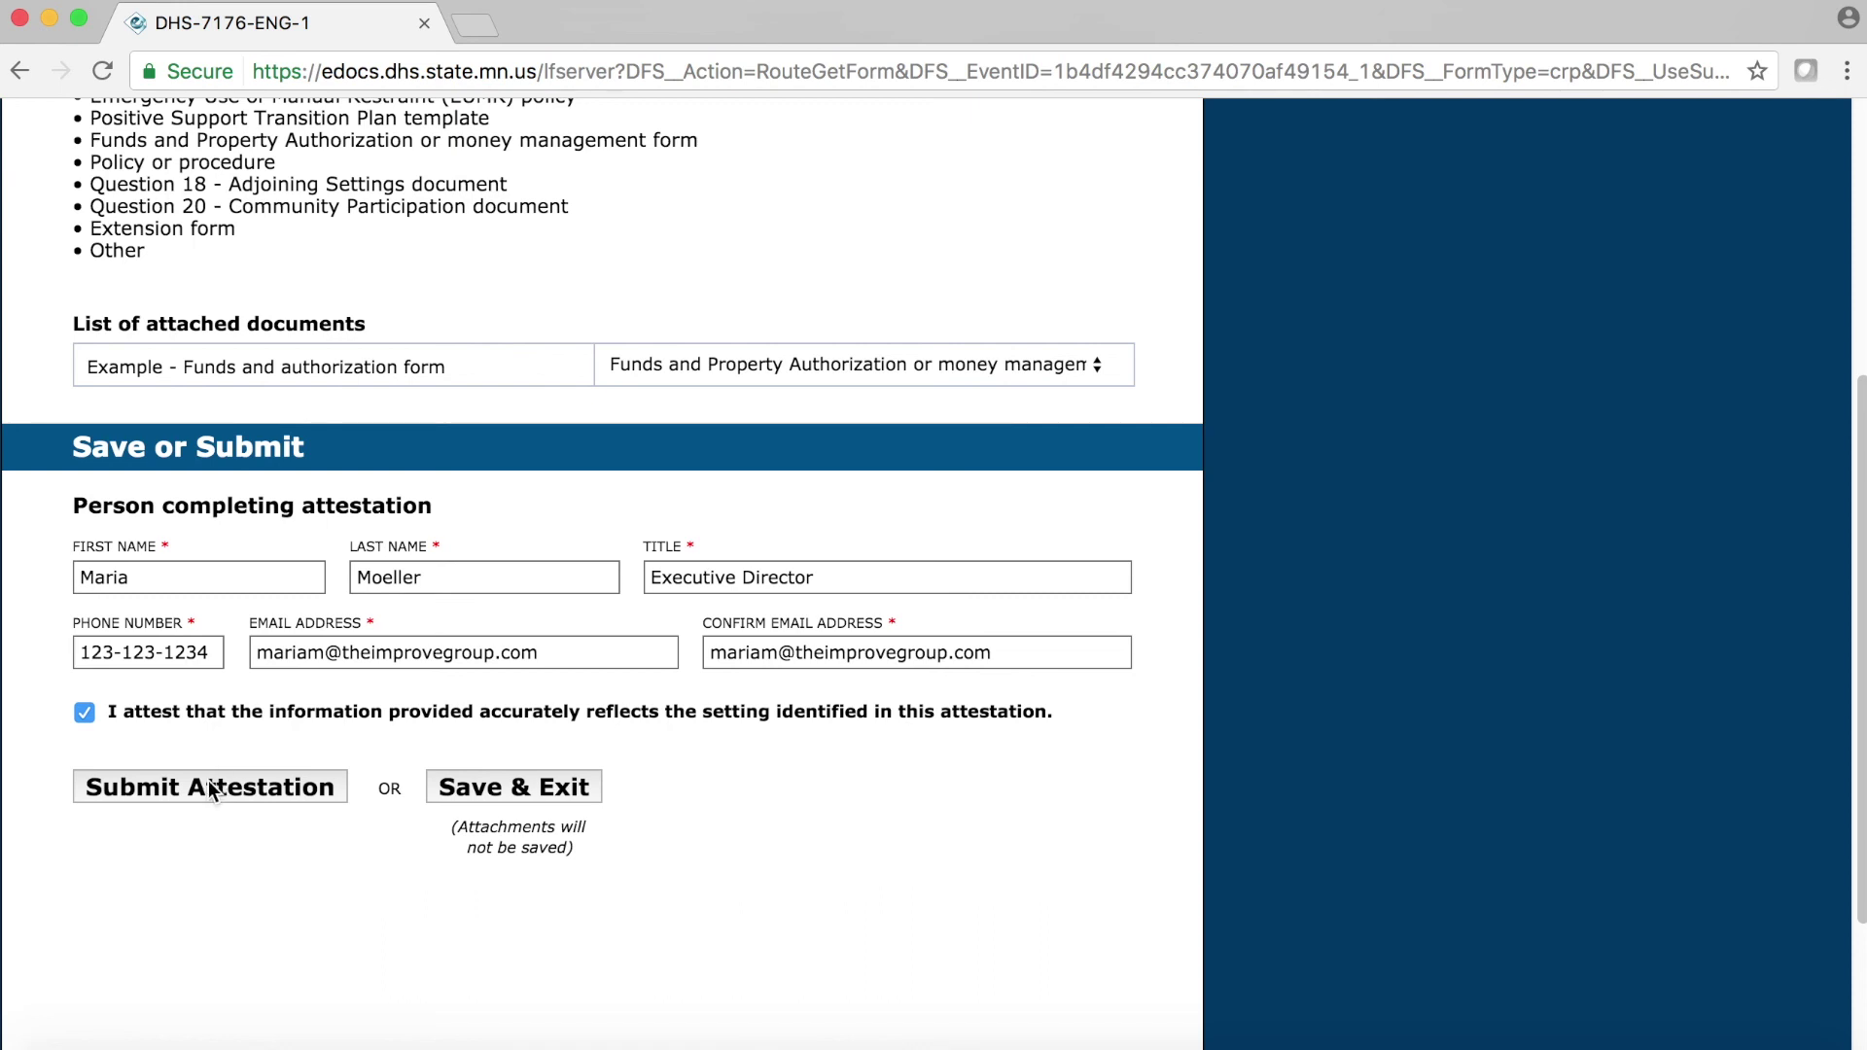
left_click(216, 790)
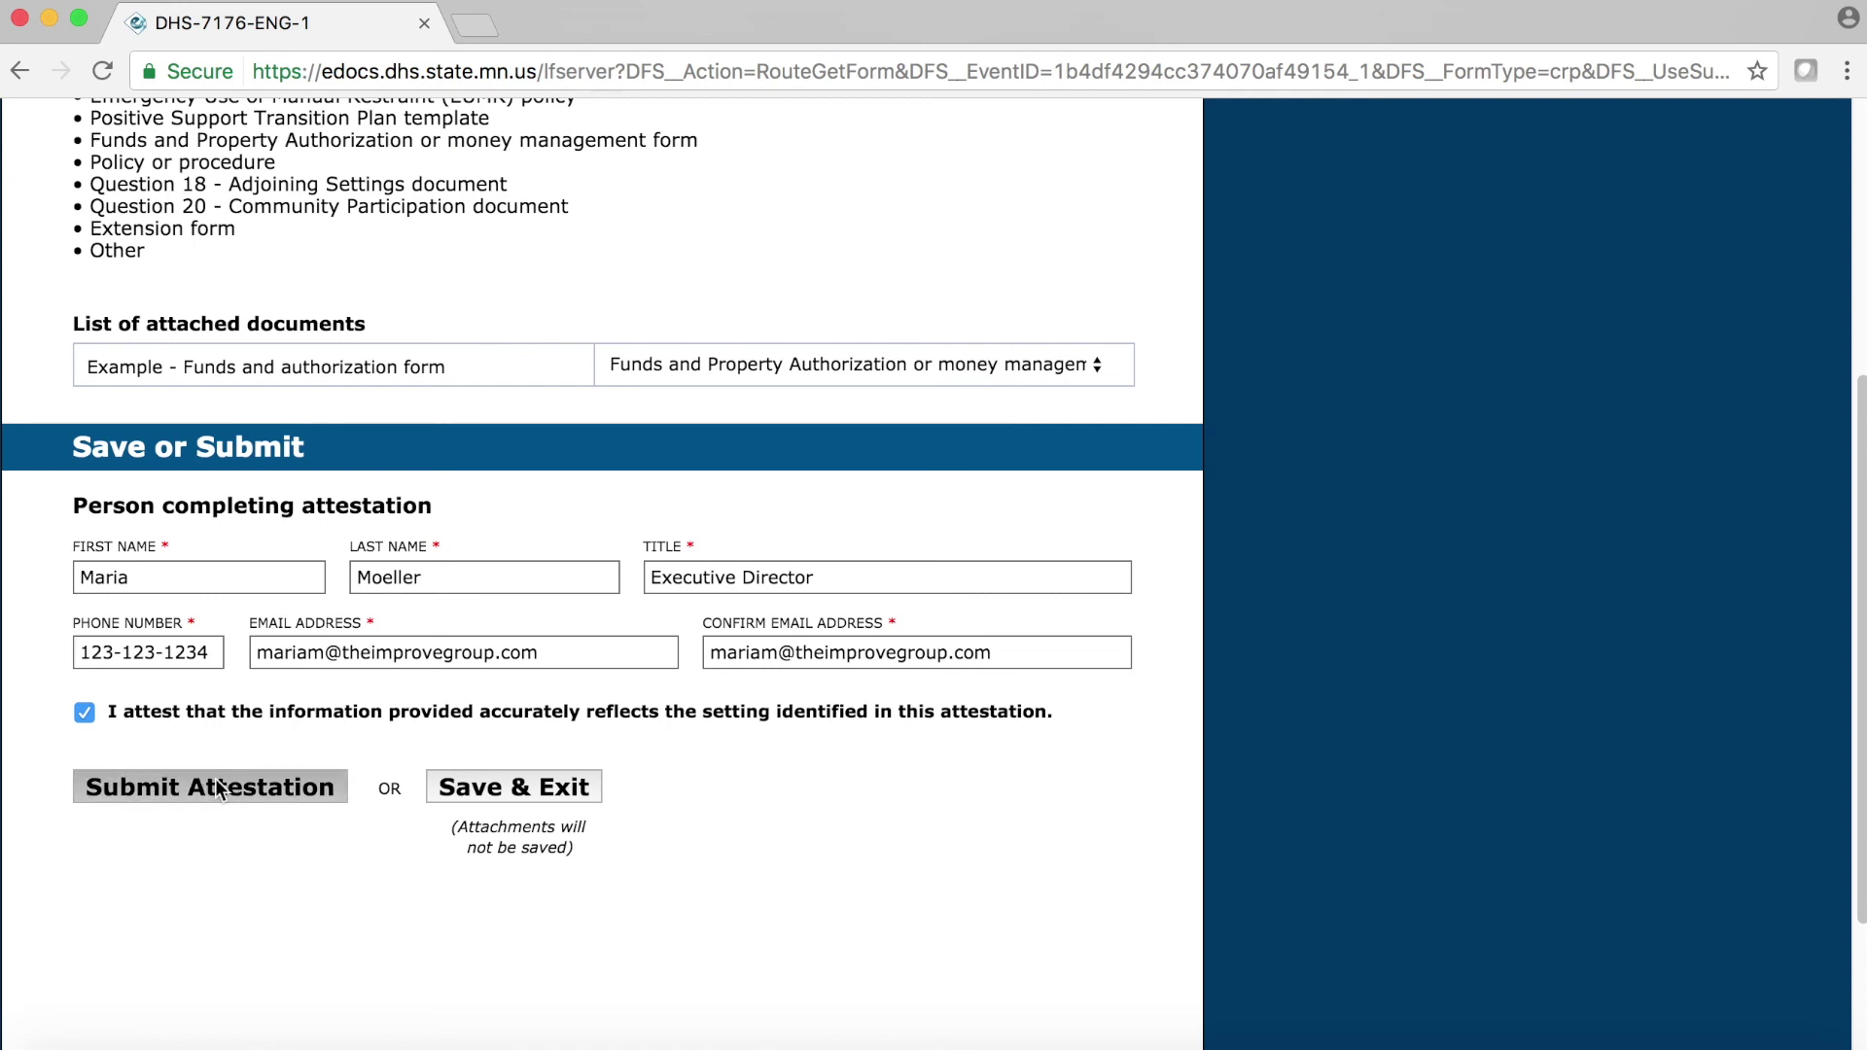